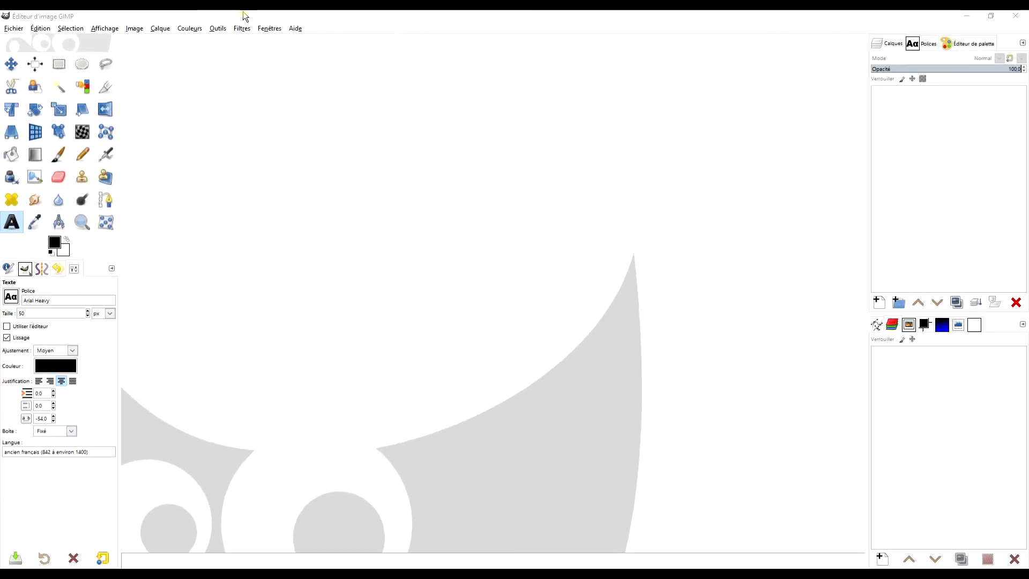
Step: Create a new 2000 × 1000 px image with a white fill
left_click(142, 119)
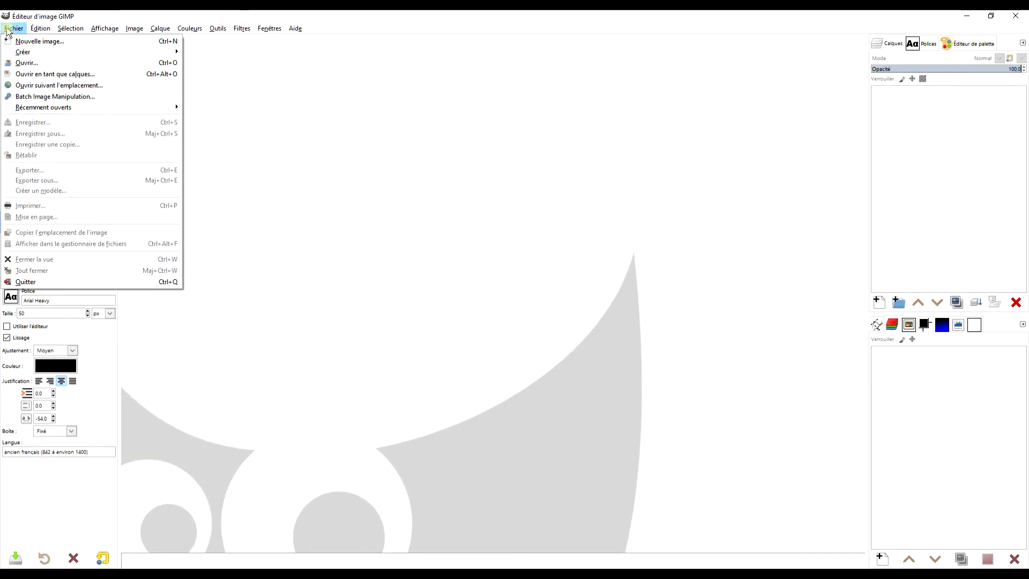
left_click(43, 42)
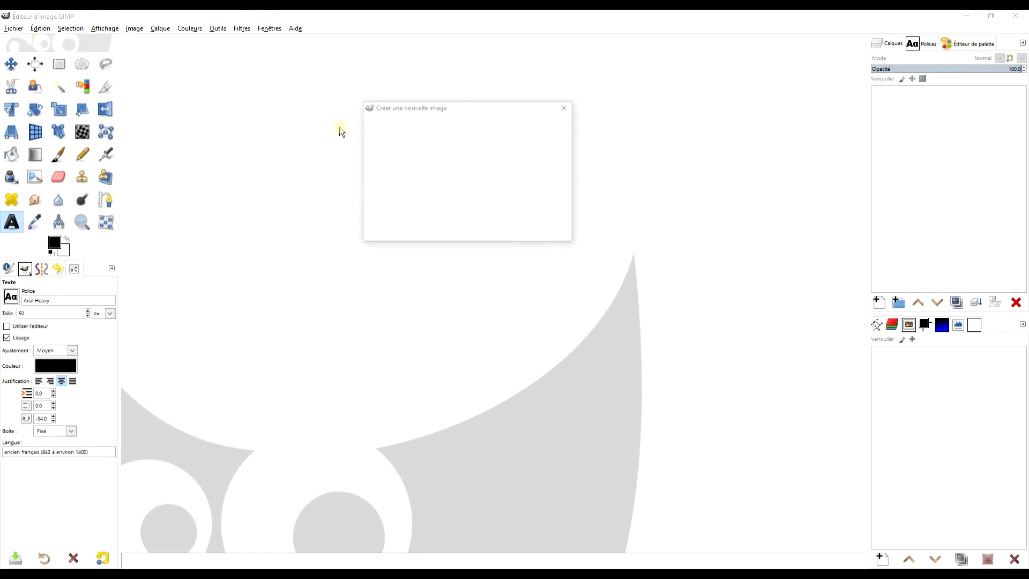
double_click(419, 155)
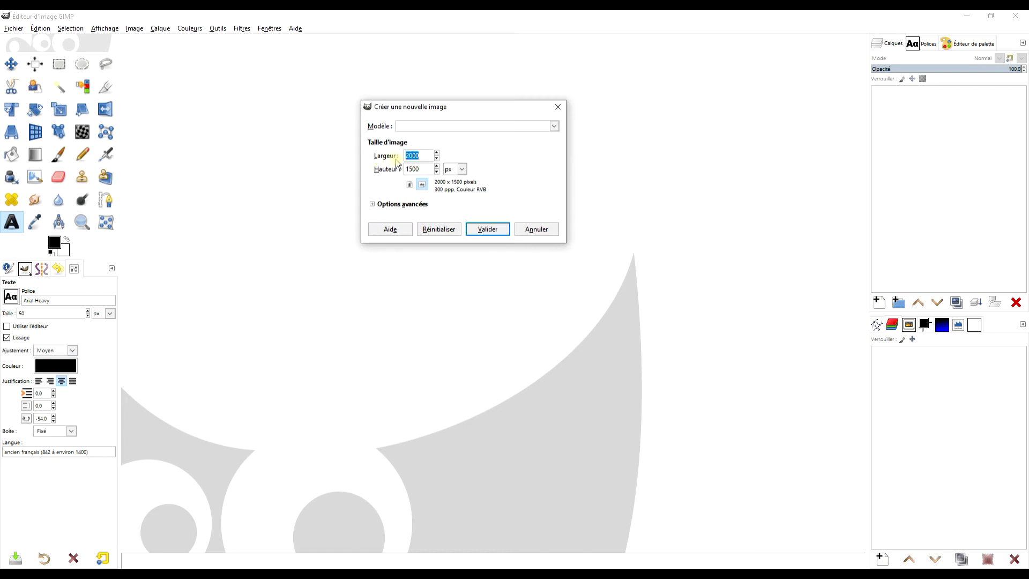
double_click(423, 168)
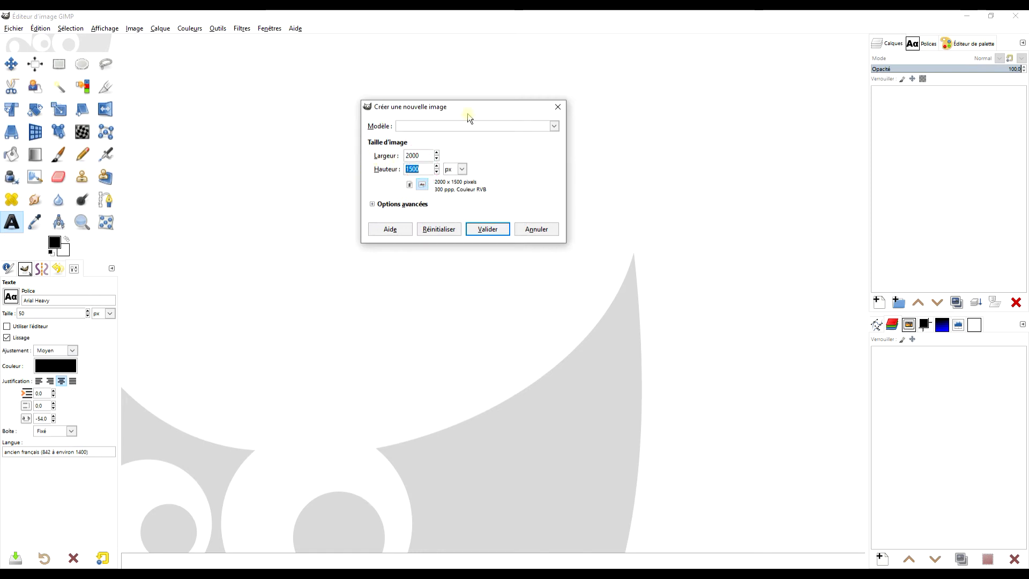
type("1000")
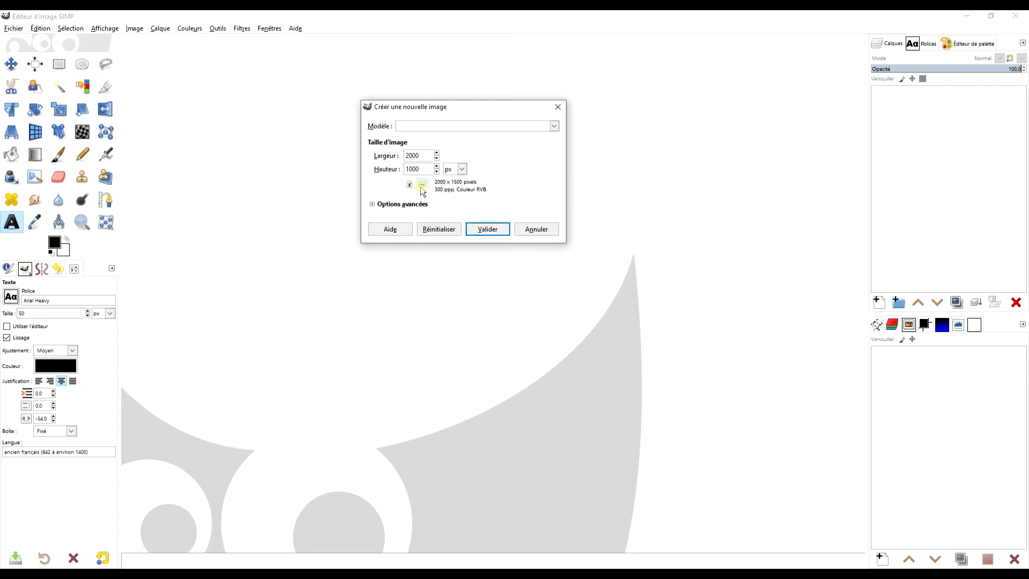
left_click(397, 206)
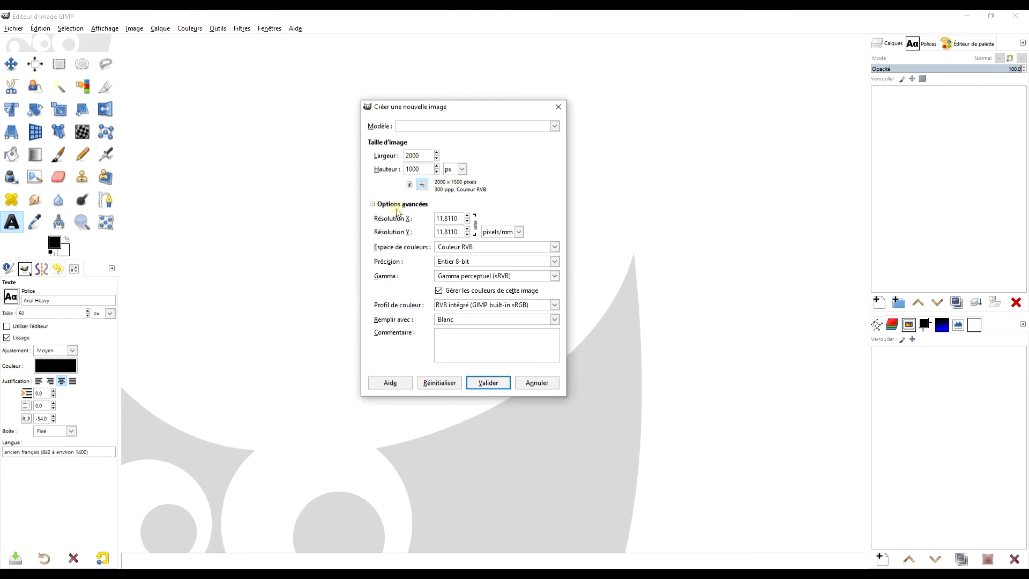
left_click(469, 319)
left_click(458, 357)
left_click(501, 383)
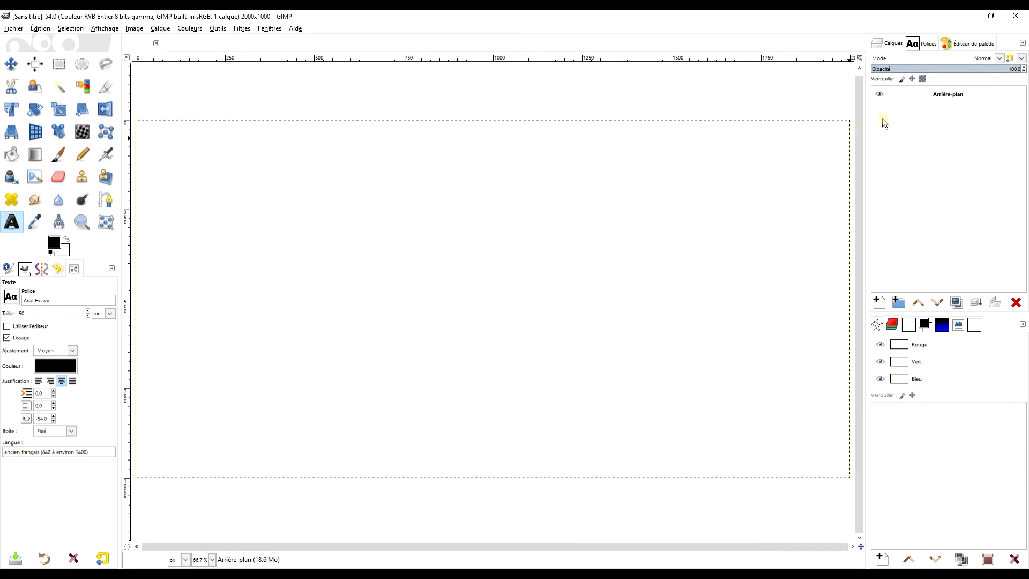
left_click(13, 223)
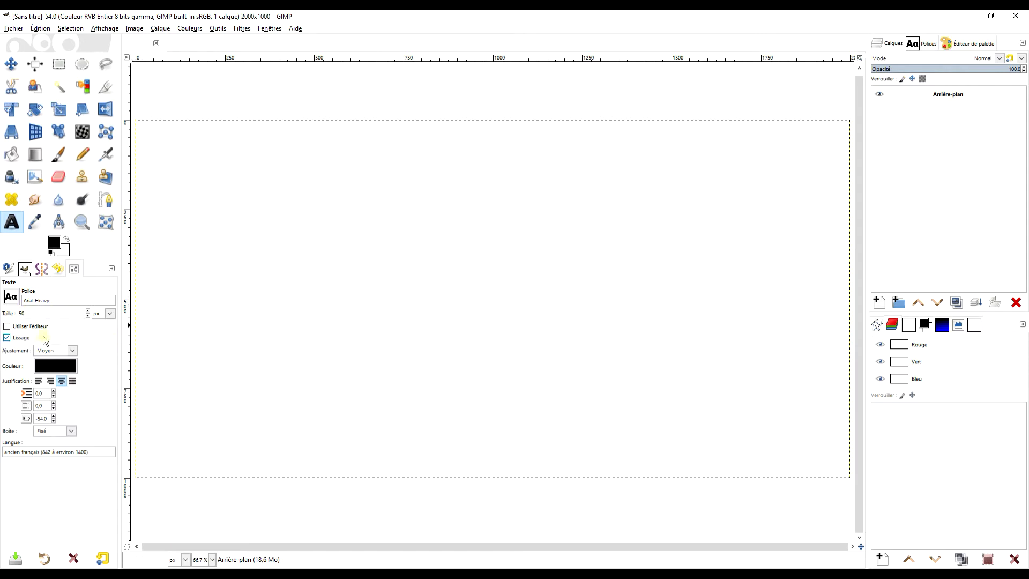
double_click(32, 312)
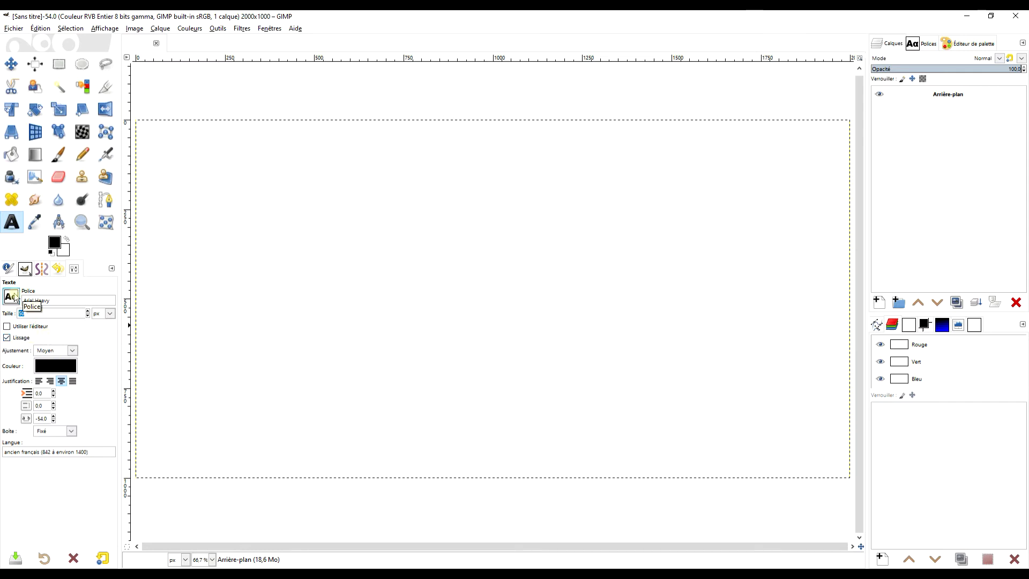
key("BackSpace")
type("350")
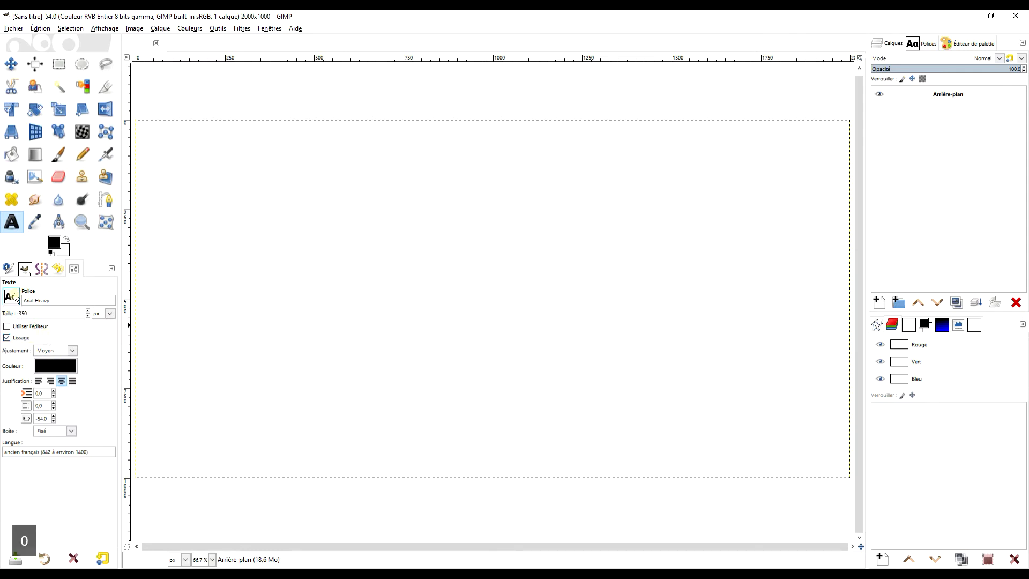
key("Return")
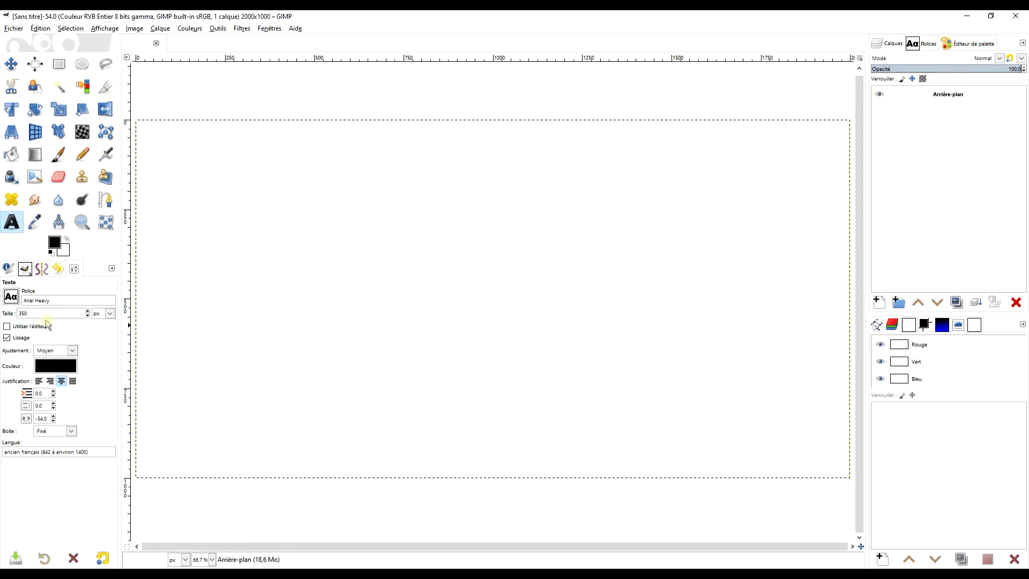
left_click(53, 421)
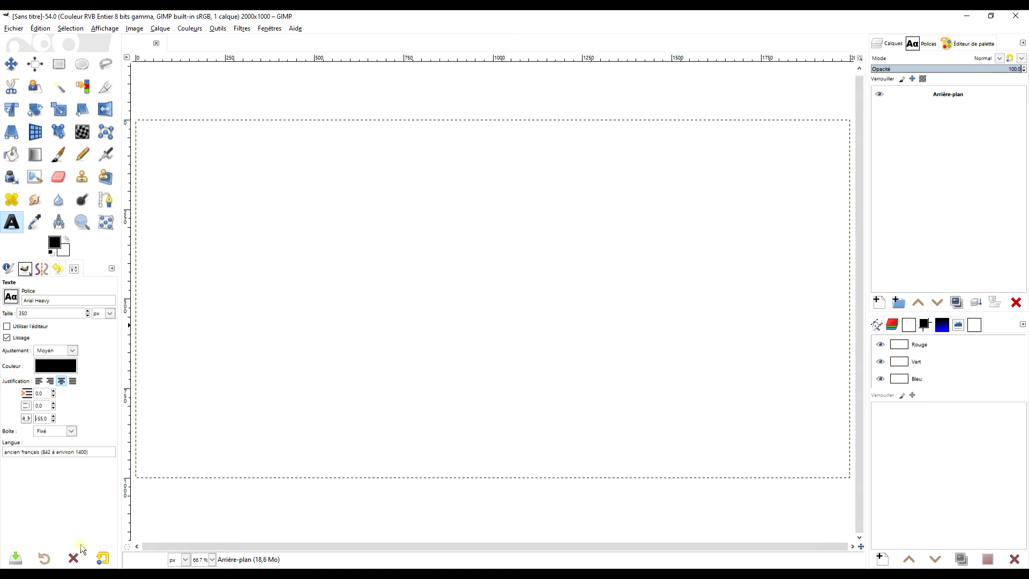
Step: Reset the text tool's options to their defaults and write VROOOOOM in a wide text box across the canvas
left_click(105, 562)
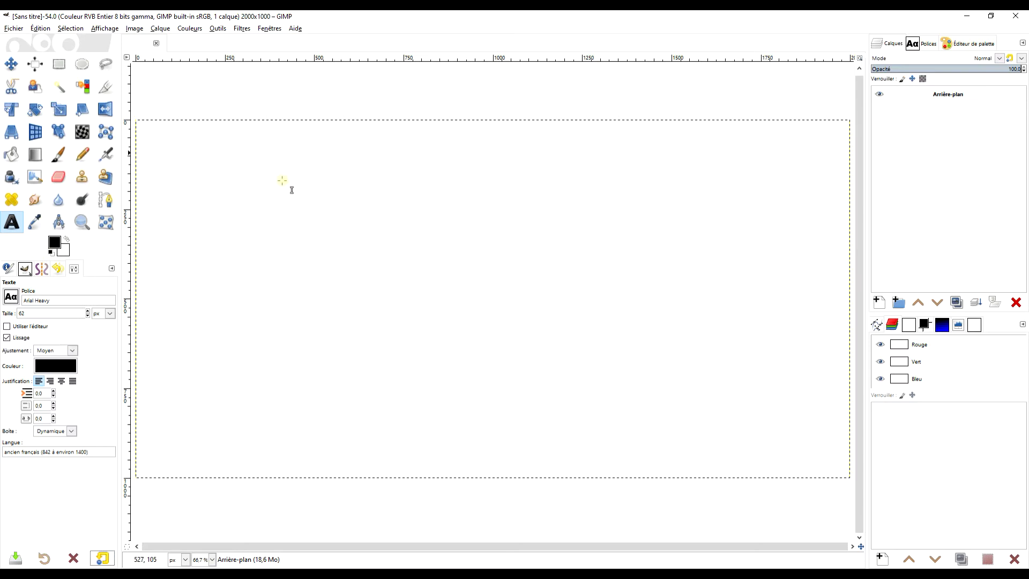
left_click_drag(183, 187, 819, 386)
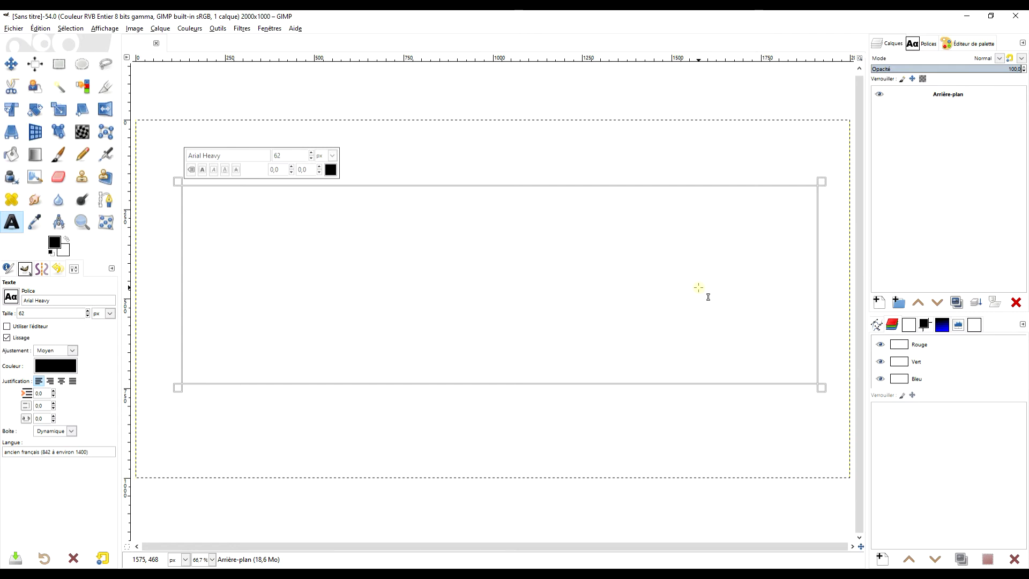
key("Caps_Lock")
type("VRO")
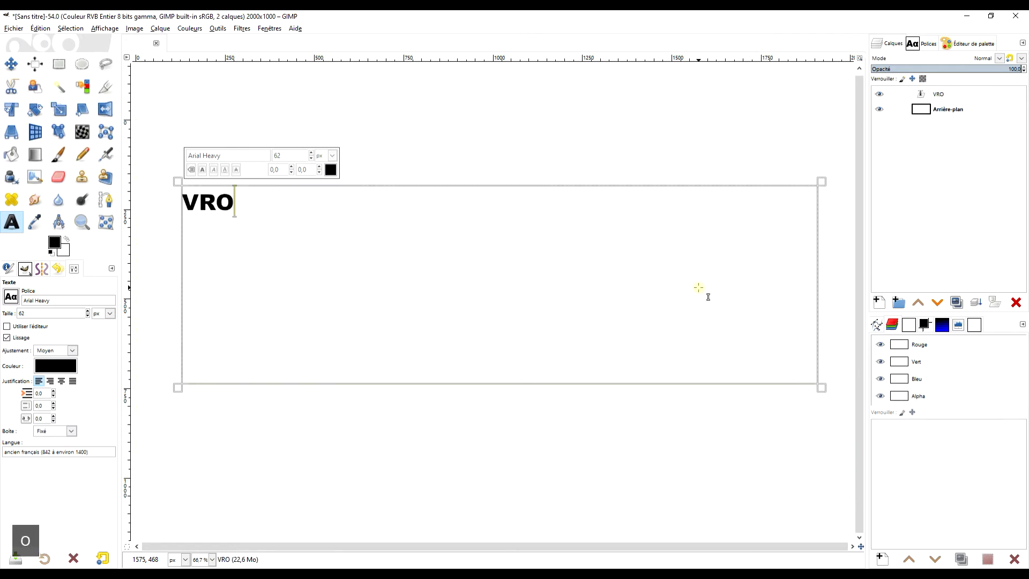
type("OOO")
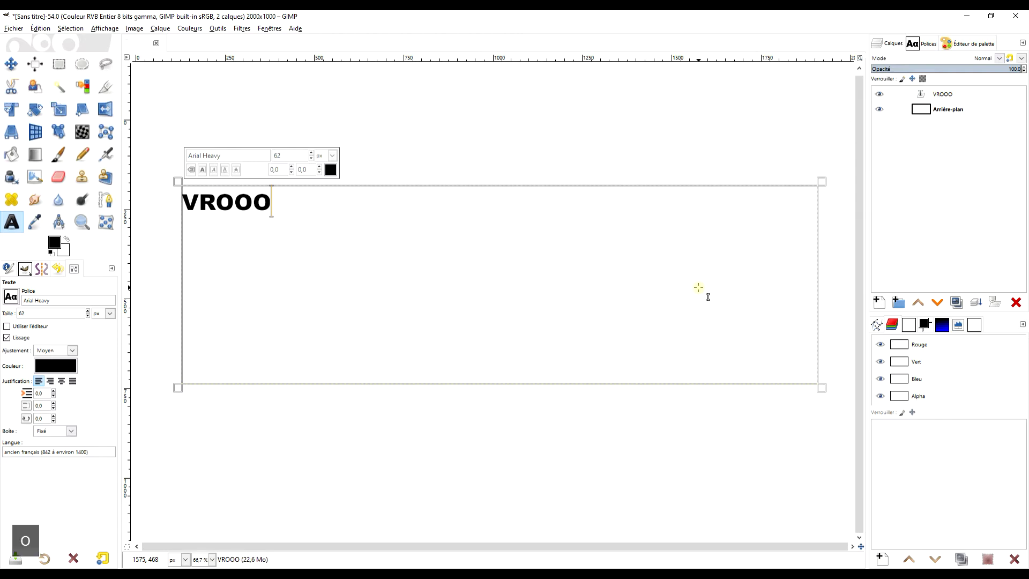
type("OO")
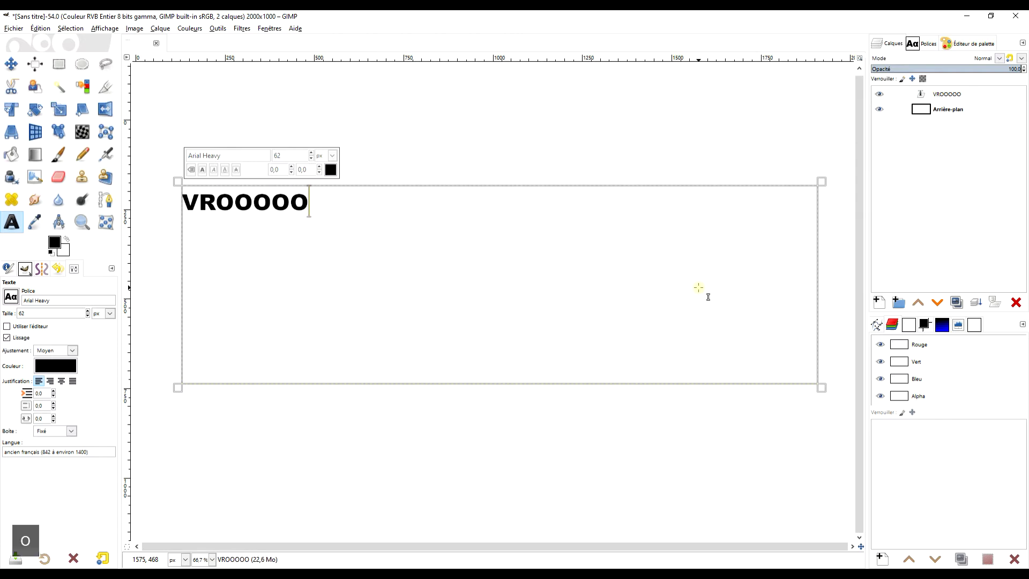
type("M")
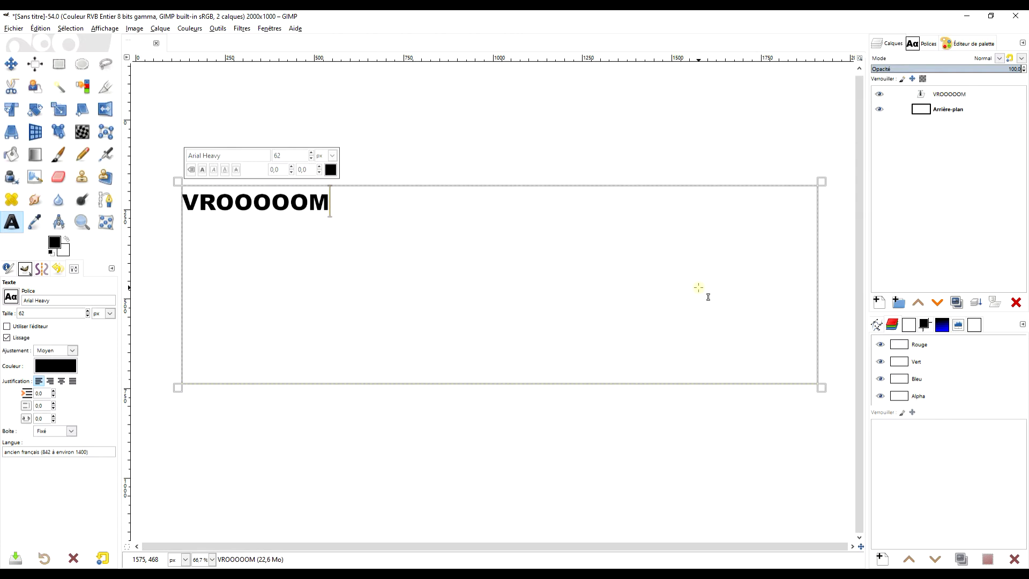
Step: Select the whole VROOOOOM text and enlarge it to 266 px
key("ctrl+a")
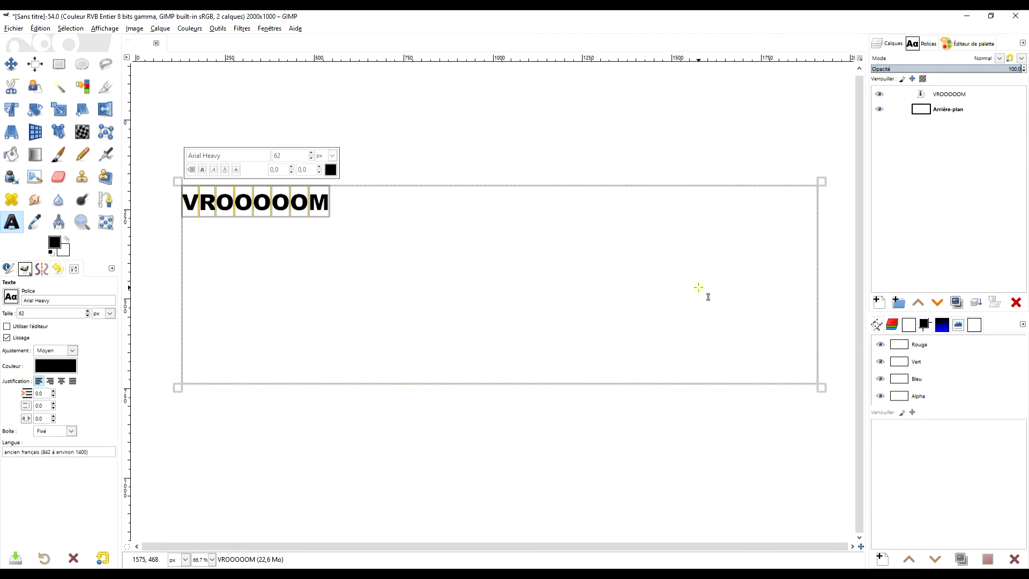
left_click(402, 249)
left_click_drag(341, 202, 122, 211)
left_click_drag(313, 151, 311, 152)
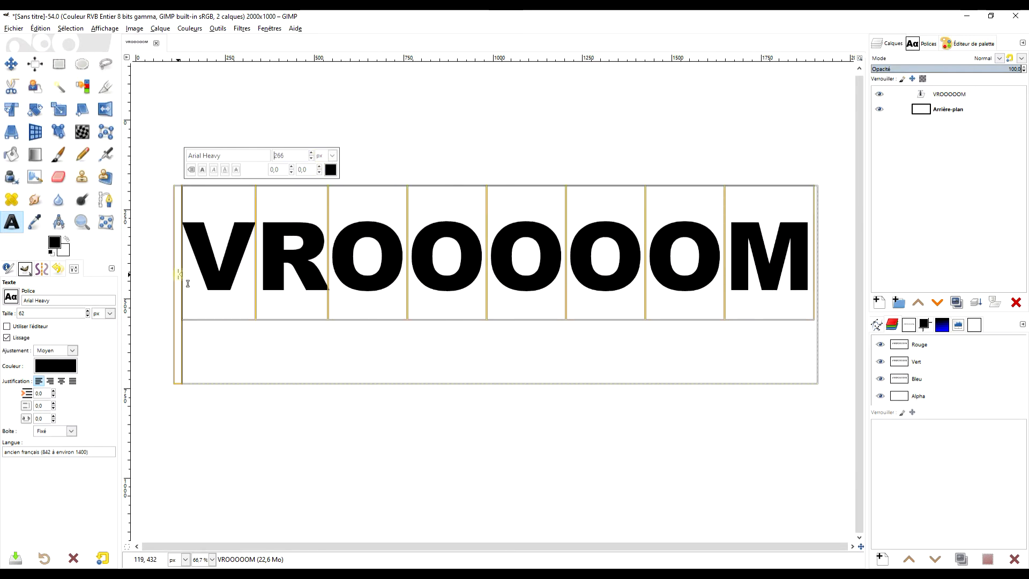
Step: Resize the text box so it starts at the canvas's left edge and fits closely around the word
left_click_drag(177, 283, 138, 375)
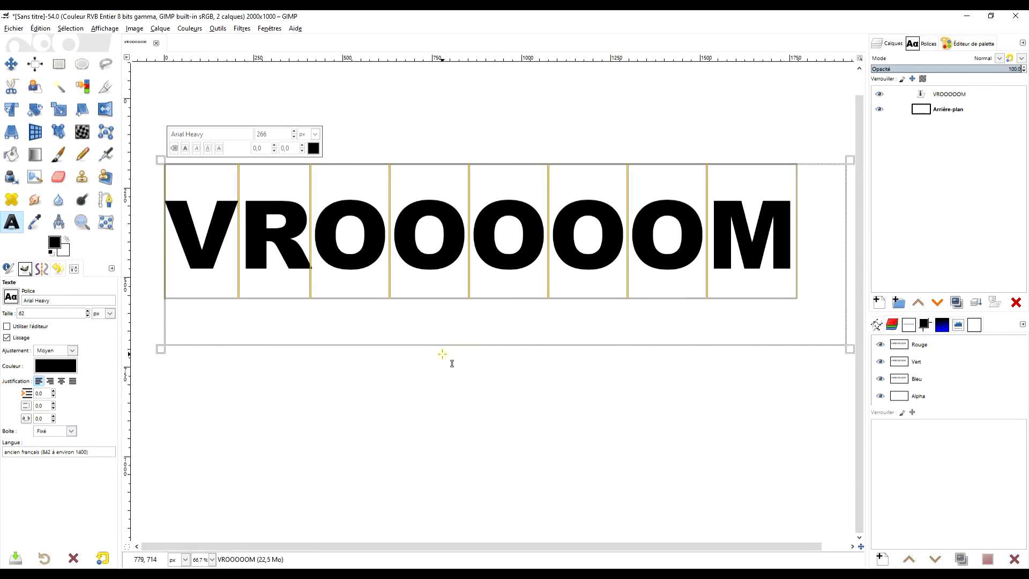
scroll(442, 354, "down", 1)
scroll(423, 348, "right", 2)
left_click_drag(715, 266, 717, 268)
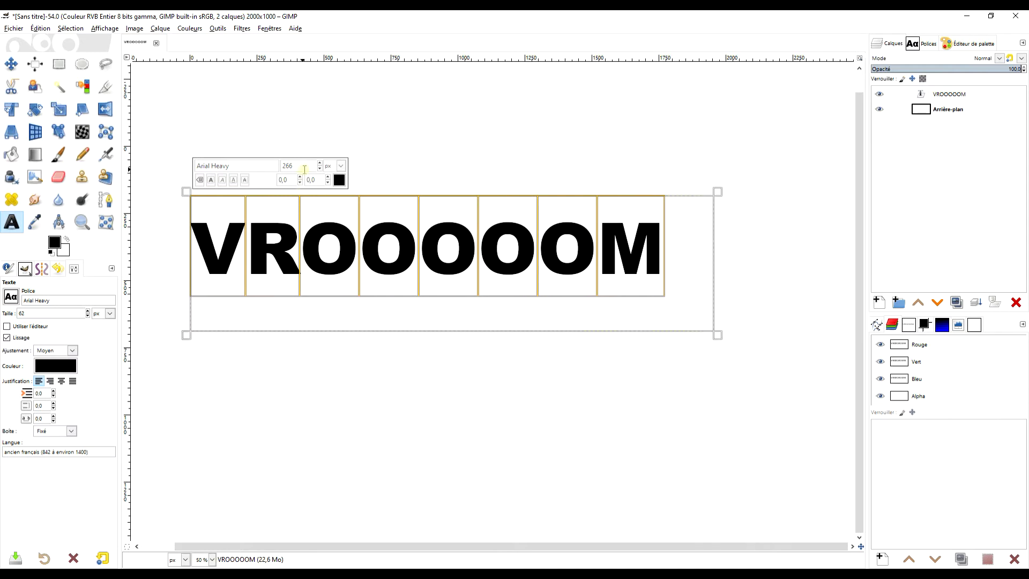
left_click_drag(722, 340, 678, 301)
left_click(472, 237)
left_click(423, 249)
left_click(474, 252)
left_click(537, 250)
left_click(421, 251)
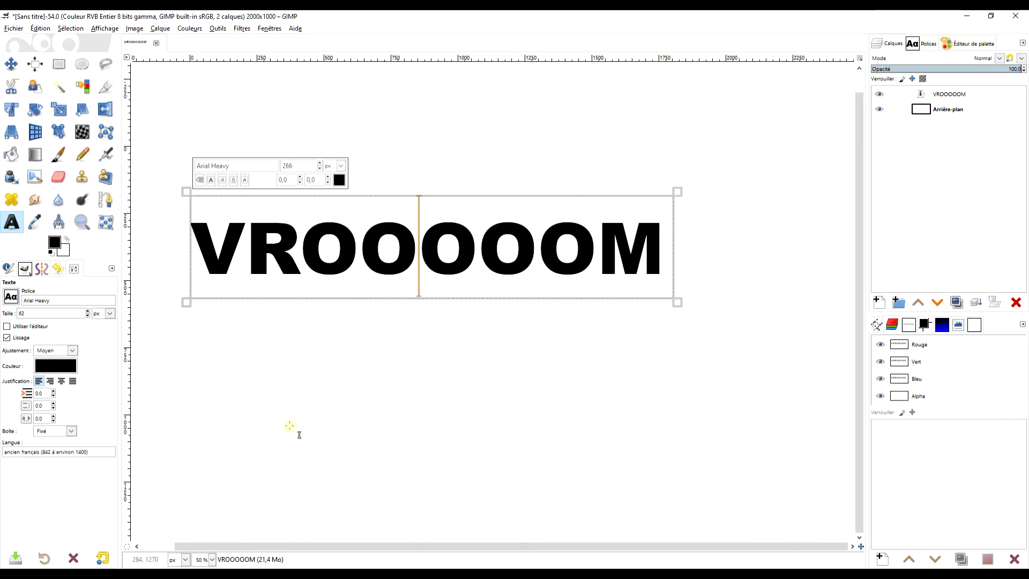
left_click(337, 257)
Step: Select all the letters of VROOOOOM and tighten the letter spacing to -29
left_click_drag(209, 252, 663, 259)
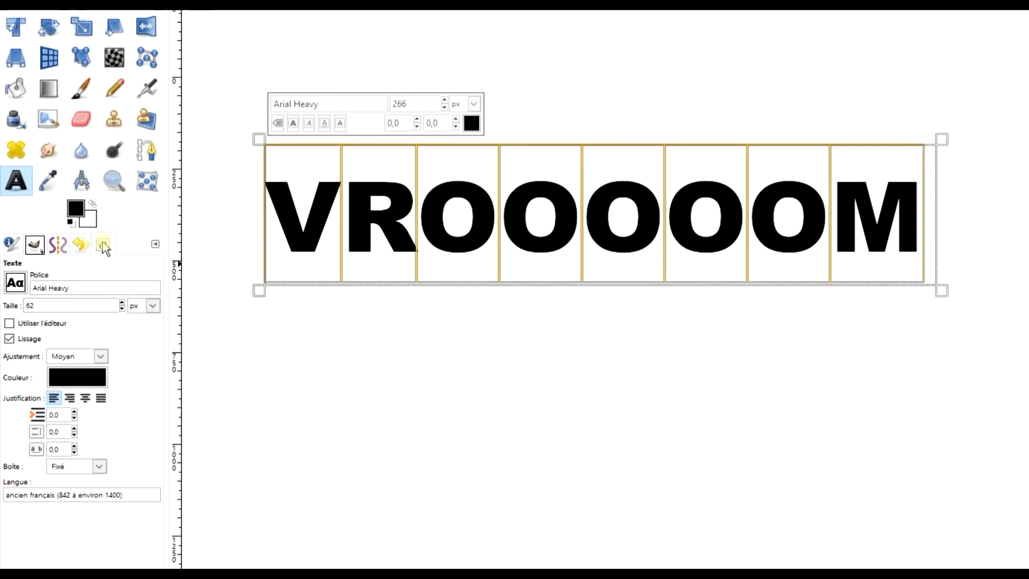
left_click(108, 251)
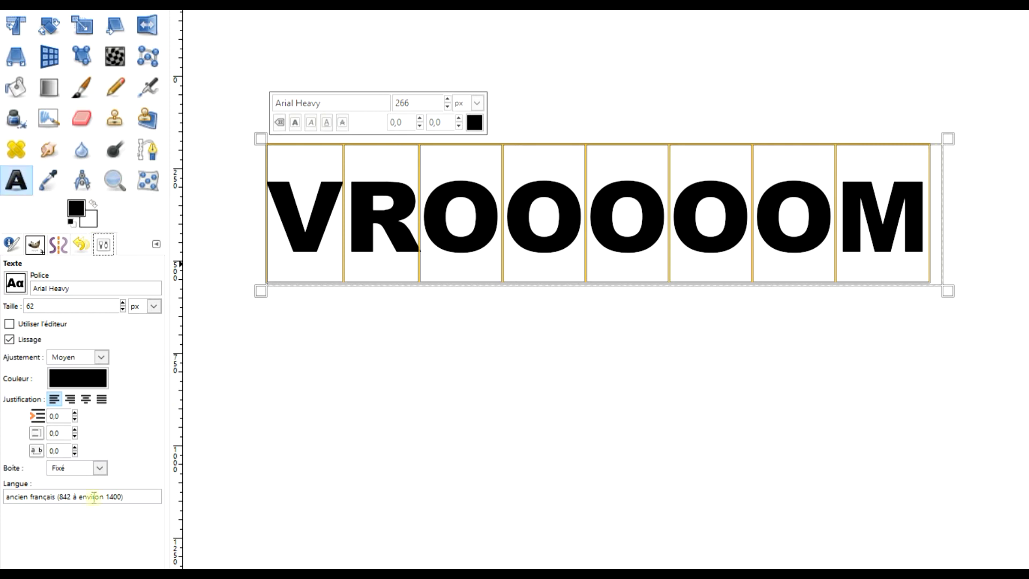
left_click_drag(75, 453, 75, 453)
left_click(75, 453)
left_click(75, 454)
left_click(75, 453)
left_click(619, 206)
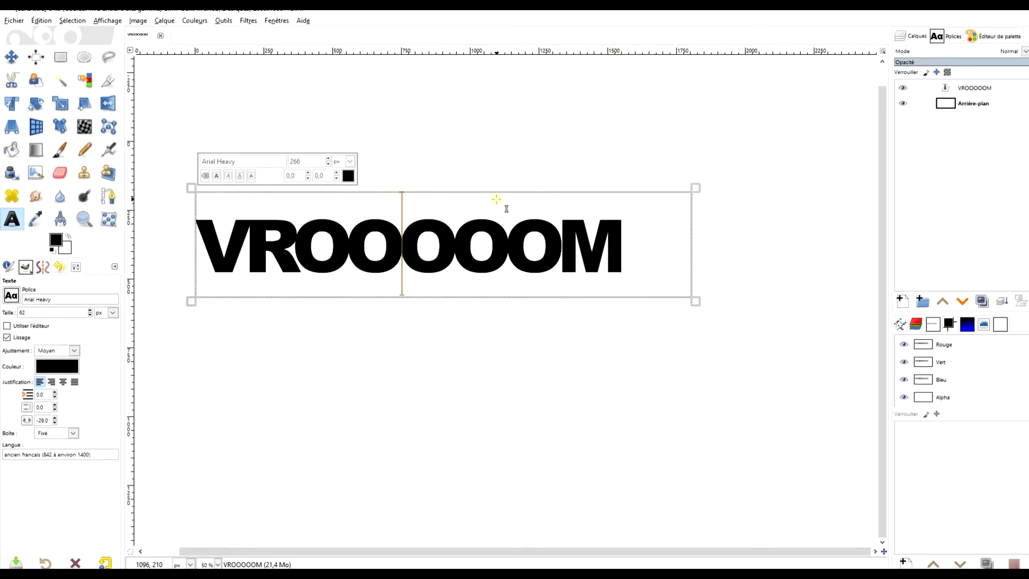
Step: Select the whole VROOOOOM text again and increase its size to 300 px
key("ctrl+a")
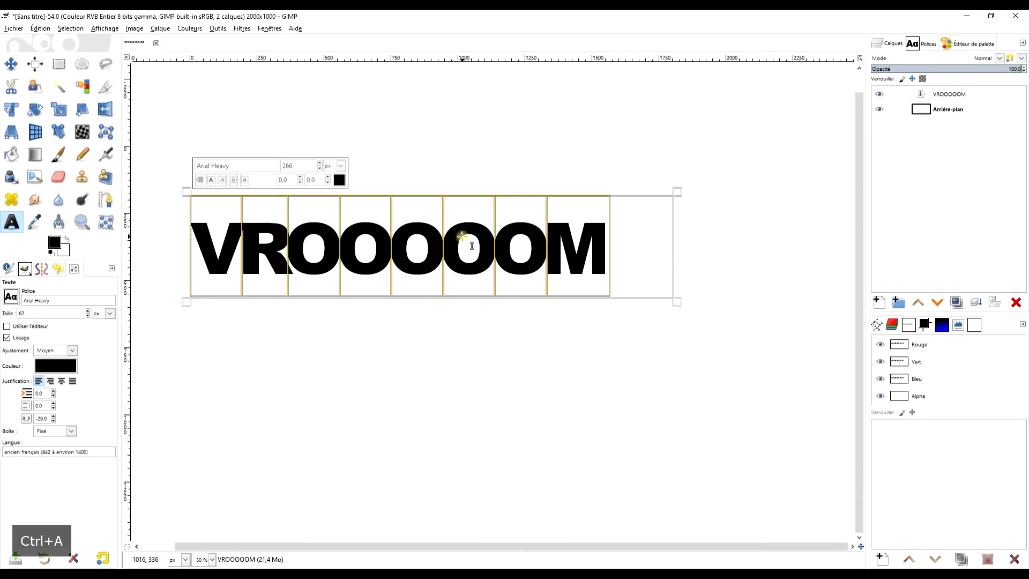
left_click(320, 163)
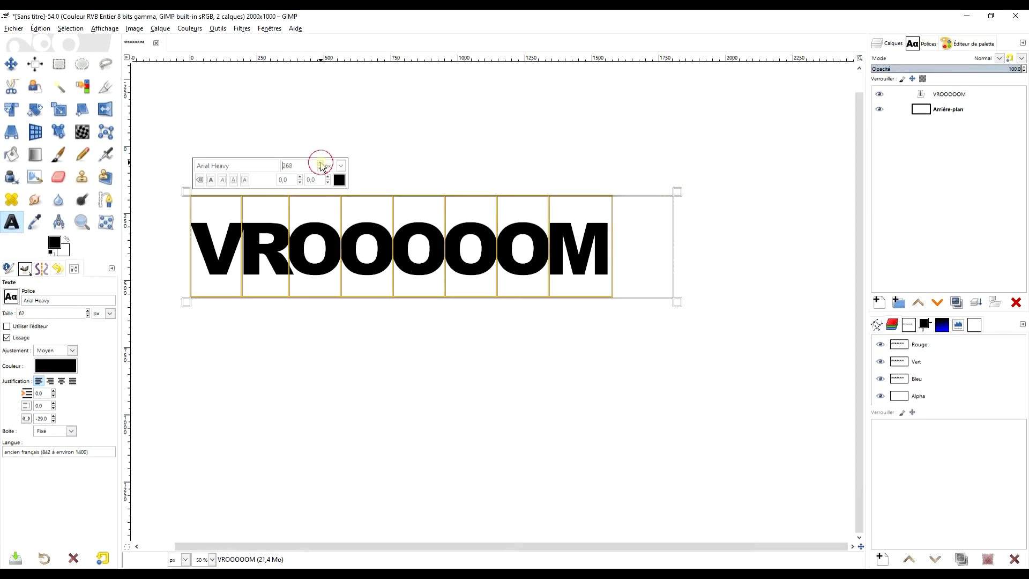
left_click(321, 164)
left_click(320, 163)
left_click(321, 163)
left_click(320, 163)
left_click(321, 163)
left_click(320, 163)
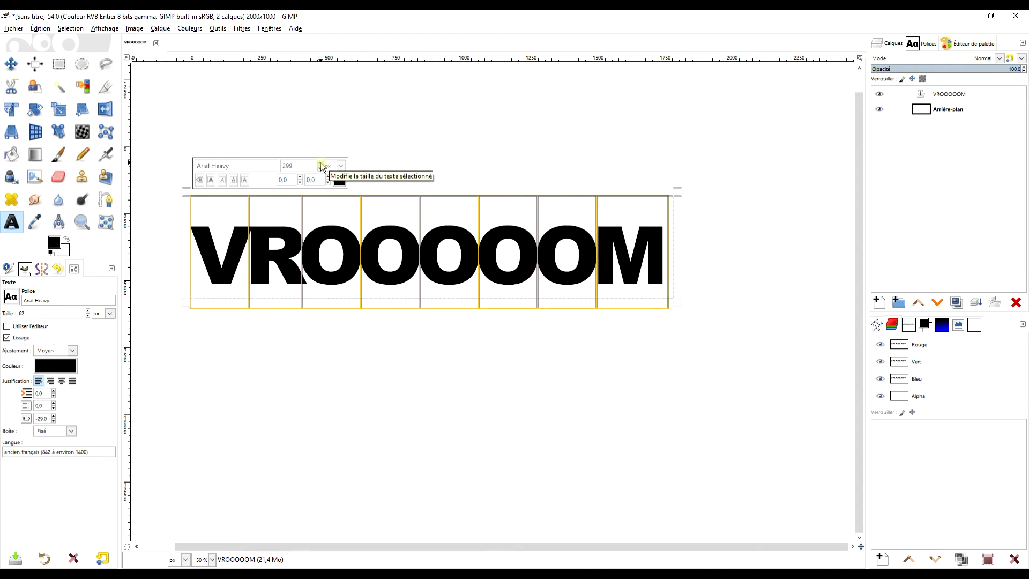
left_click(321, 163)
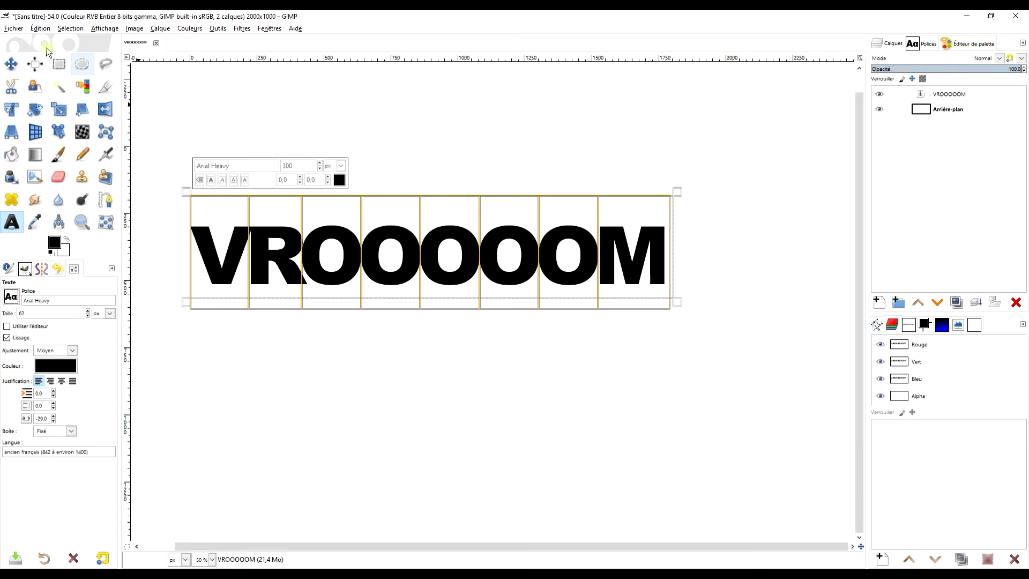
Step: Change the selected text's color to yellow (fff100)
left_click(338, 179)
left_click(366, 236)
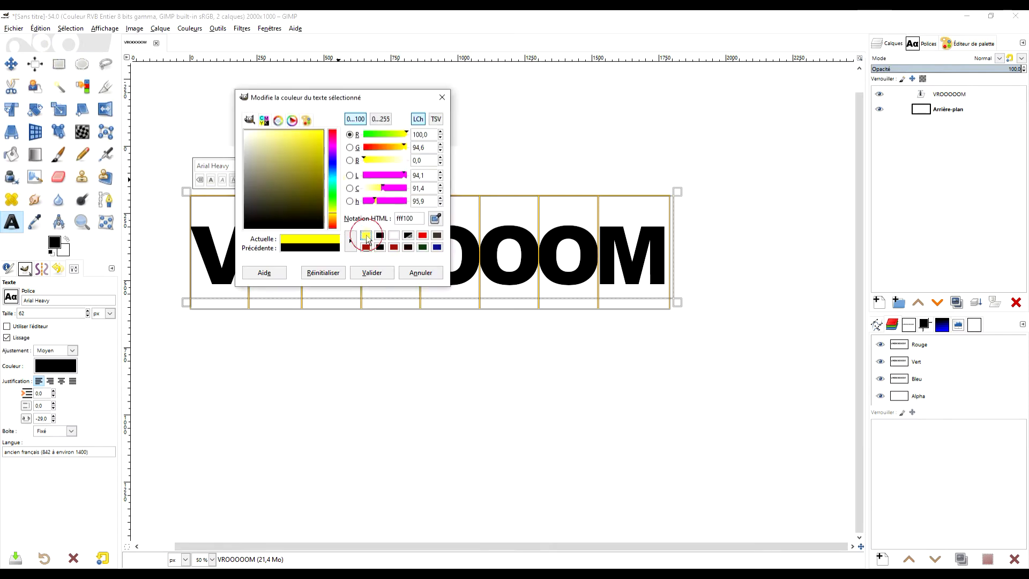
left_click(369, 273)
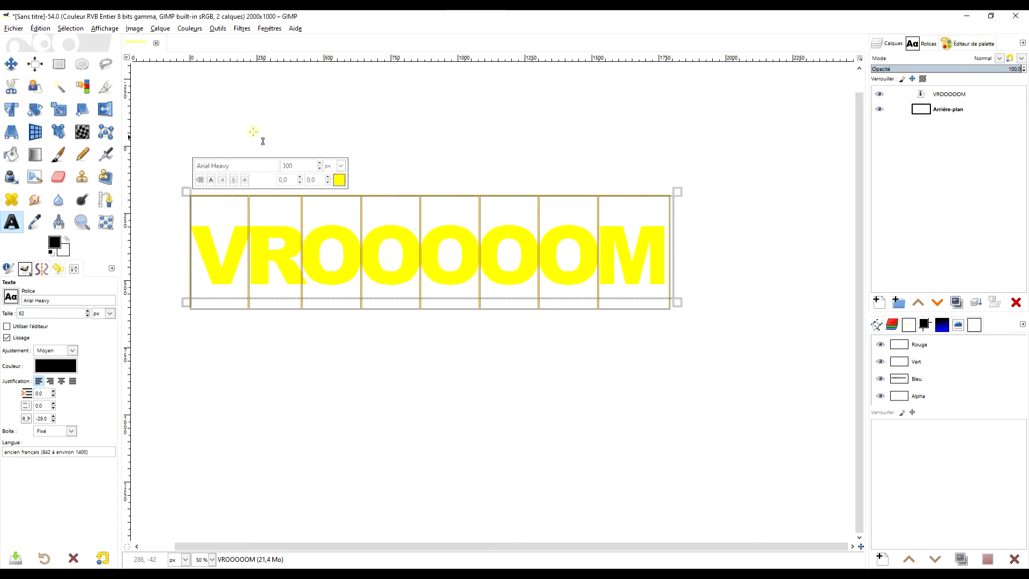
Step: Center the VROOOOOM text layer horizontally and vertically relative to the image with the Align tool
left_click(35, 64)
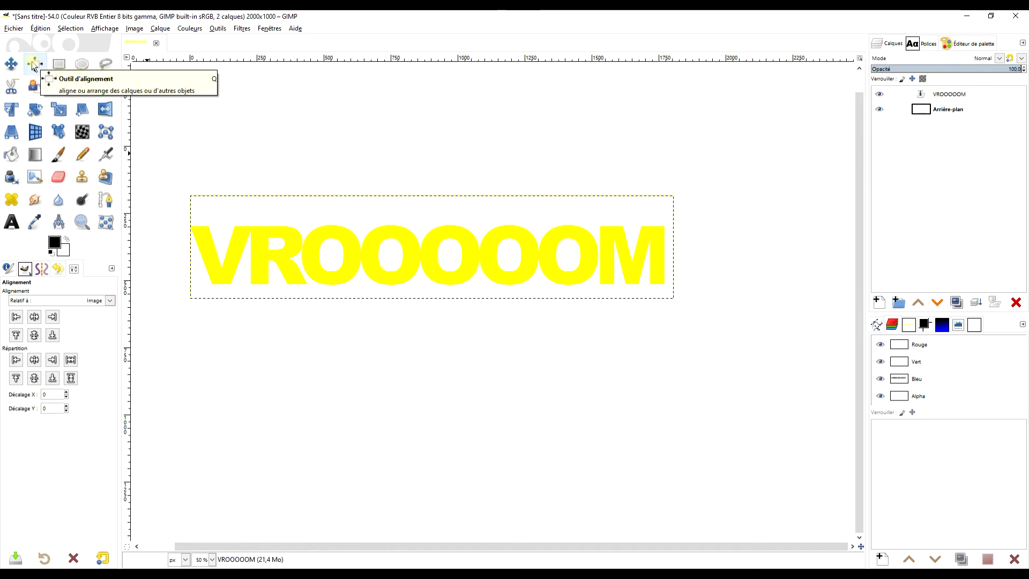
left_click(376, 237)
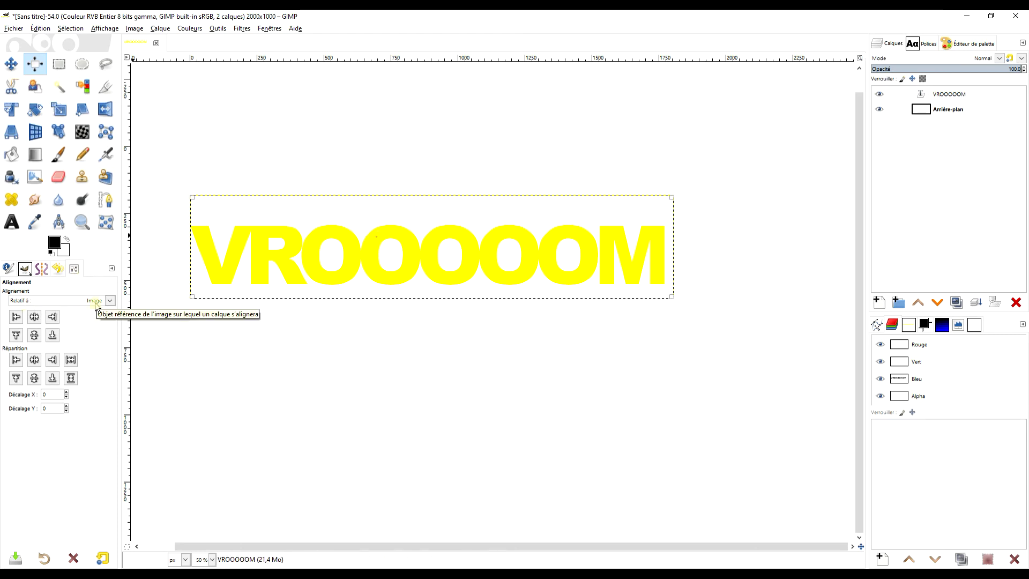
left_click(35, 318)
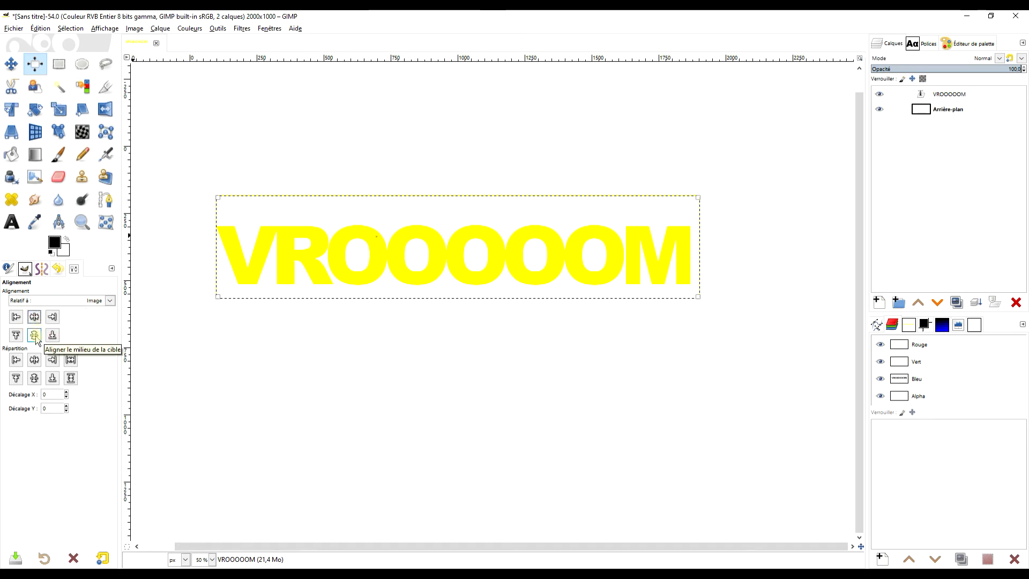
left_click(34, 335)
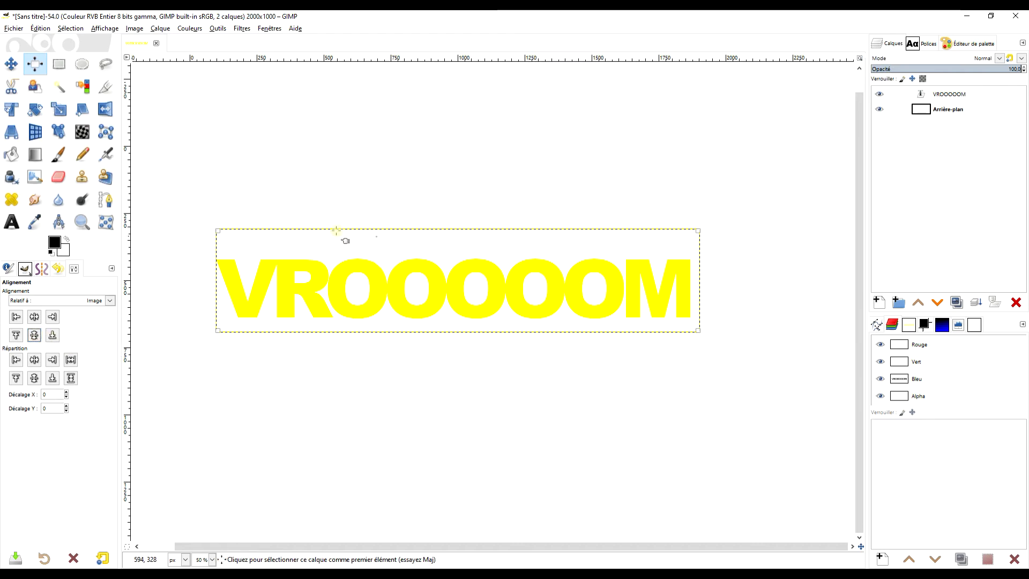
left_click(59, 63)
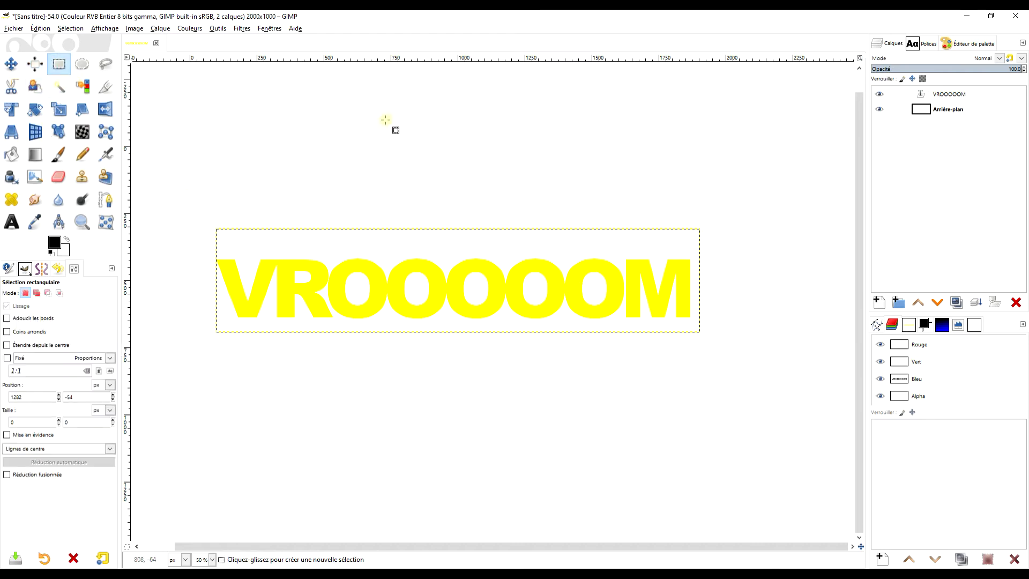
Step: Start the Curve Bend distortion filter on the text, reset its upper and lower curves, and enable automatic preview
left_click(242, 29)
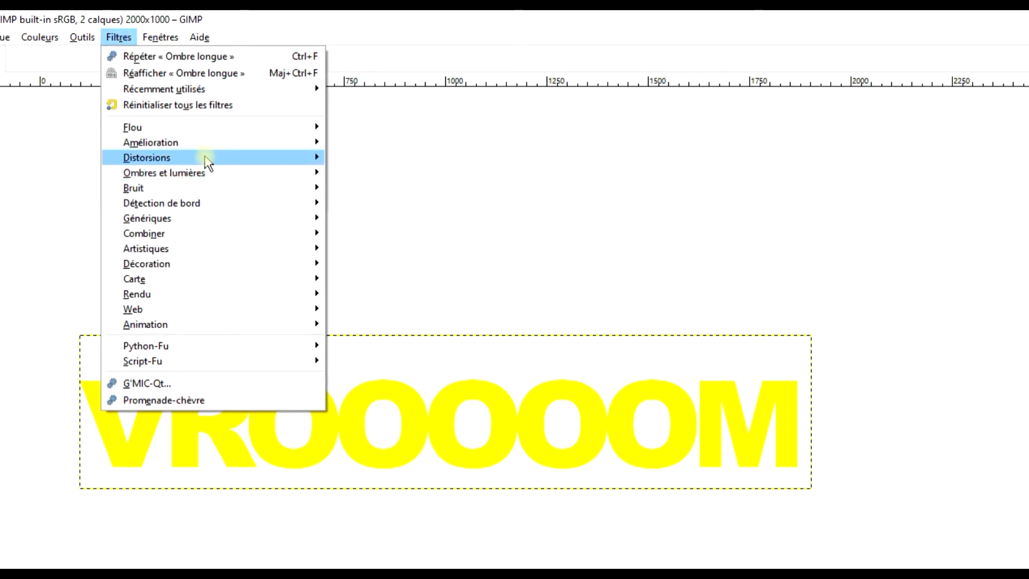
mouse_move(205, 157)
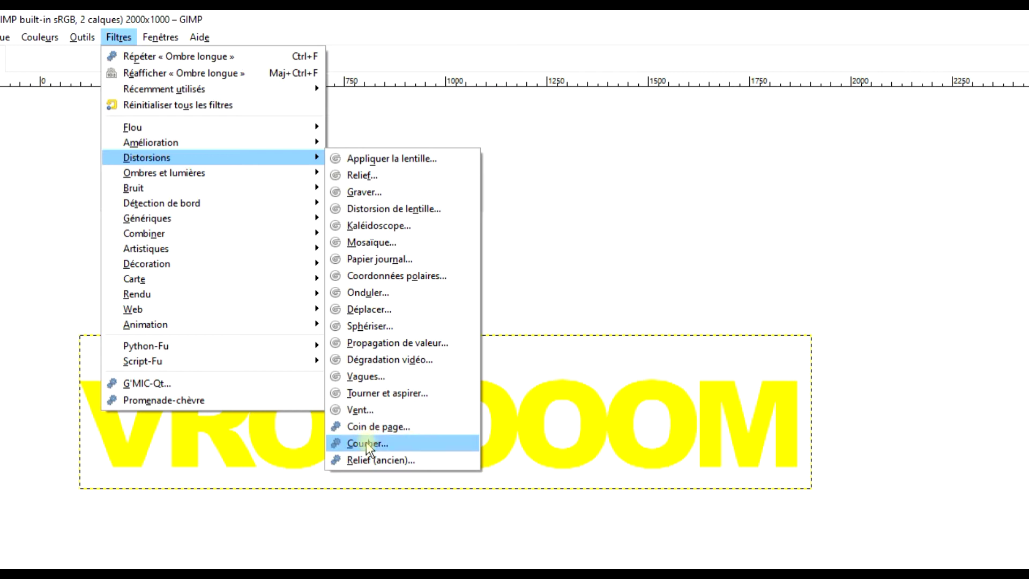
left_click(365, 442)
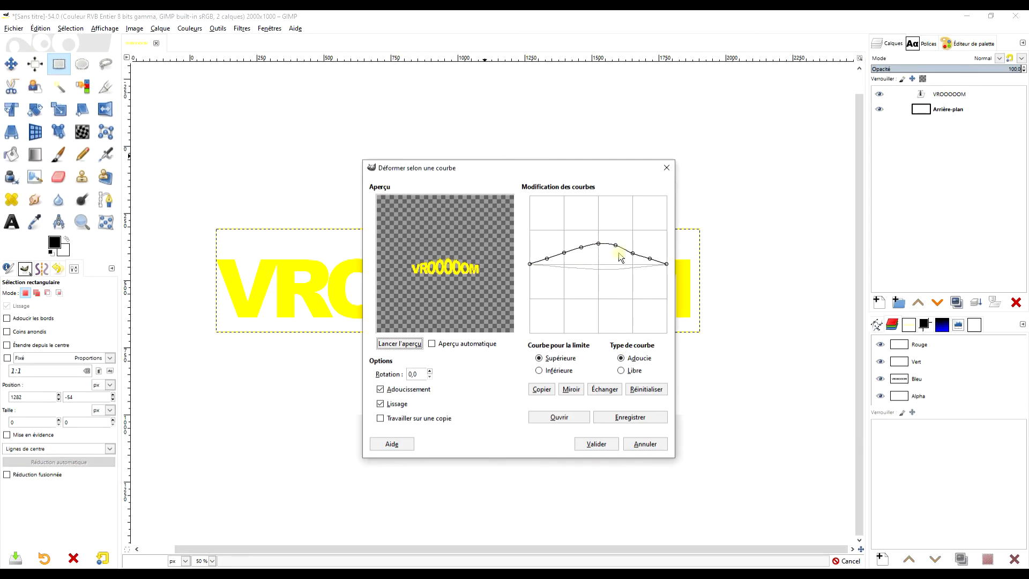
left_click(646, 389)
left_click(560, 370)
left_click(646, 389)
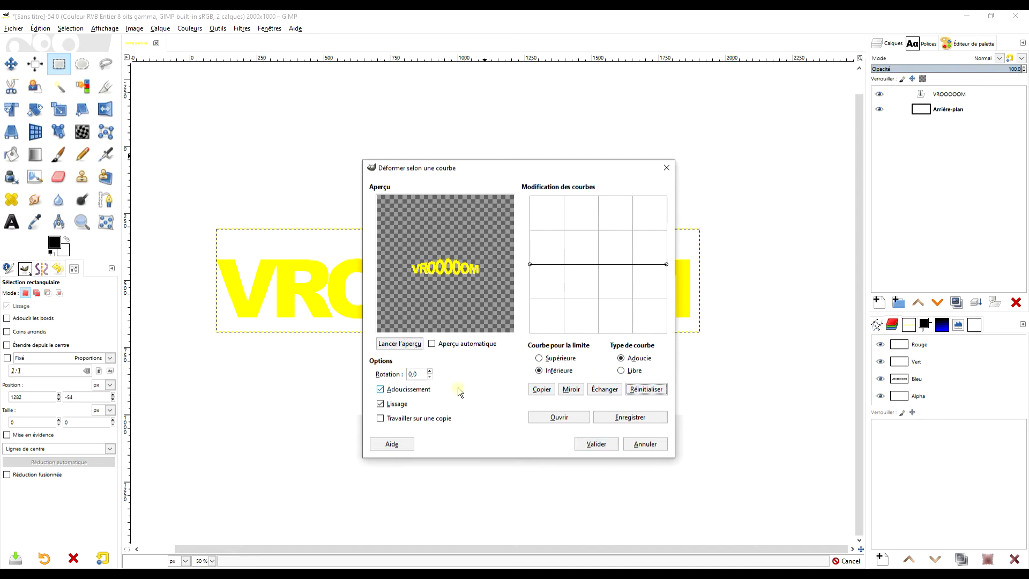
left_click(440, 344)
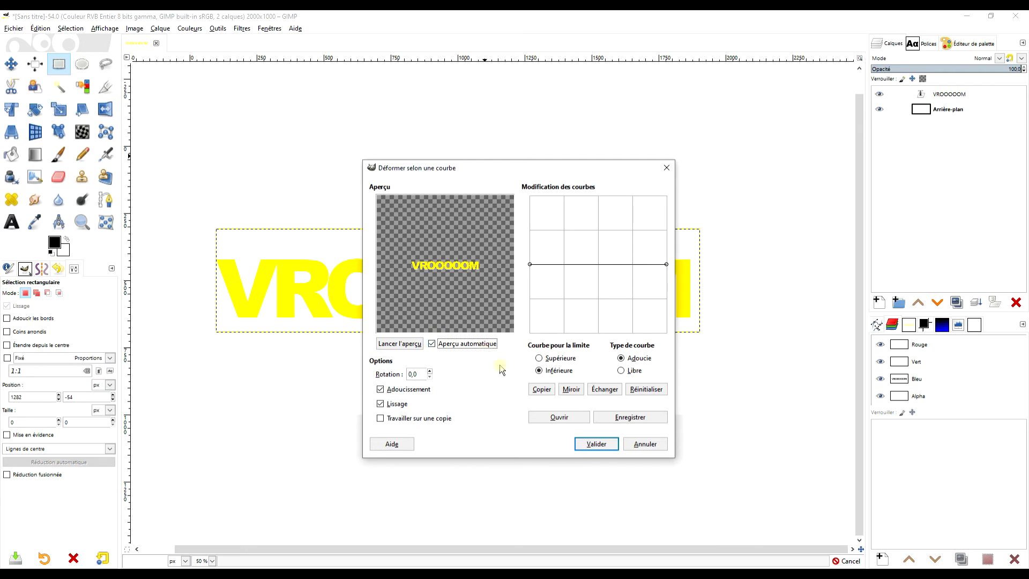
Step: Bend the text's upper edge into an arch peaking just right of center and its lower edge slightly downward, and apply the distortion
left_click(568, 358)
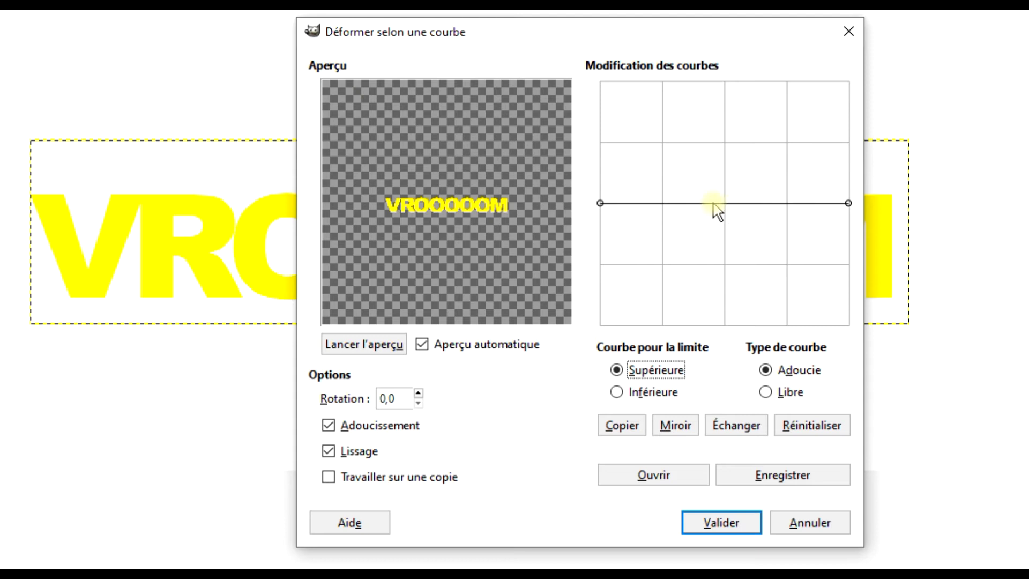
left_click_drag(713, 203, 789, 186)
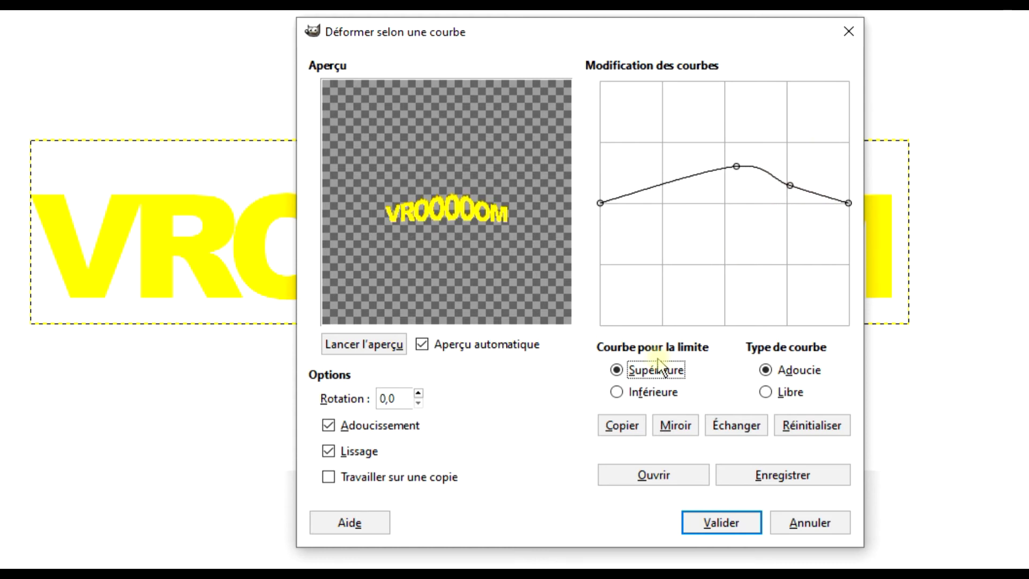
left_click(637, 397)
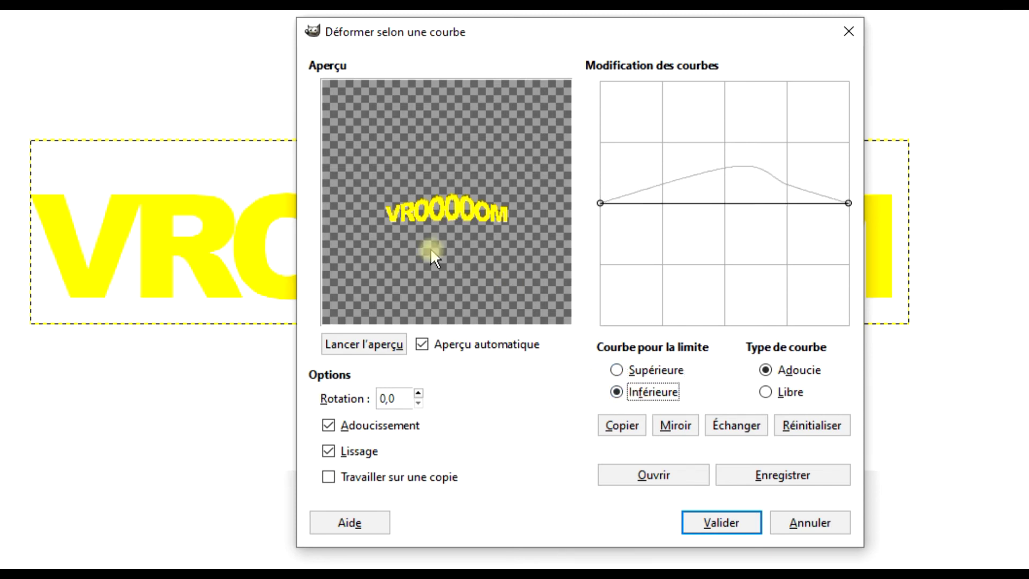
left_click_drag(726, 207, 727, 217)
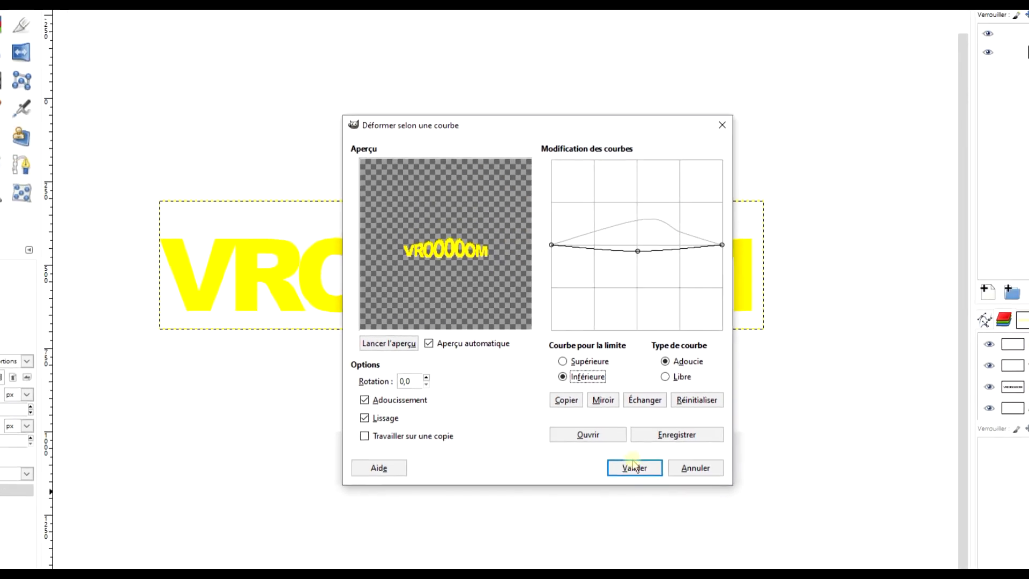
left_click(633, 467)
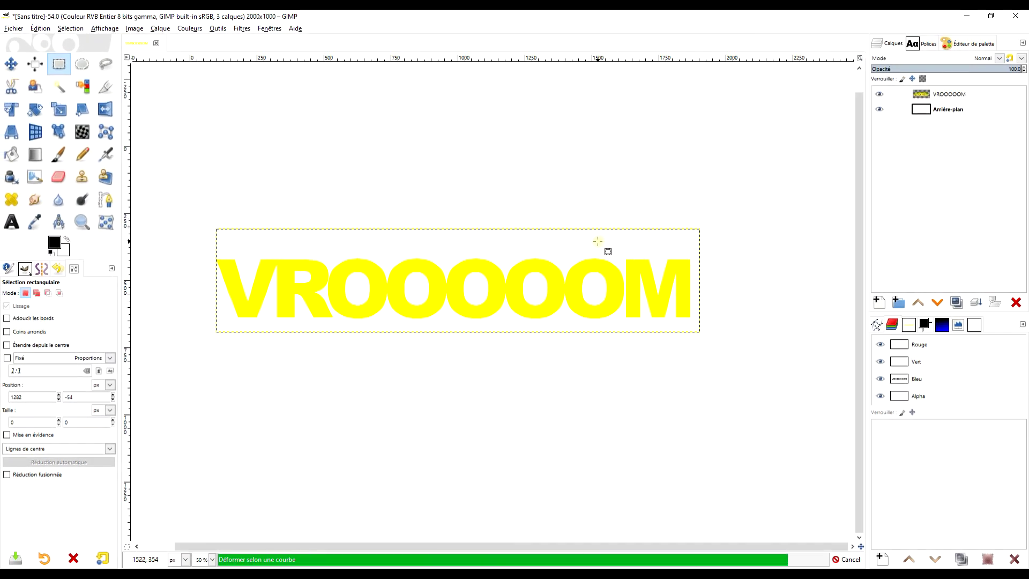
Step: Apply a black Long Shadow to the bent text with an angle of 19.74 and a length of 54.9
left_click(235, 29)
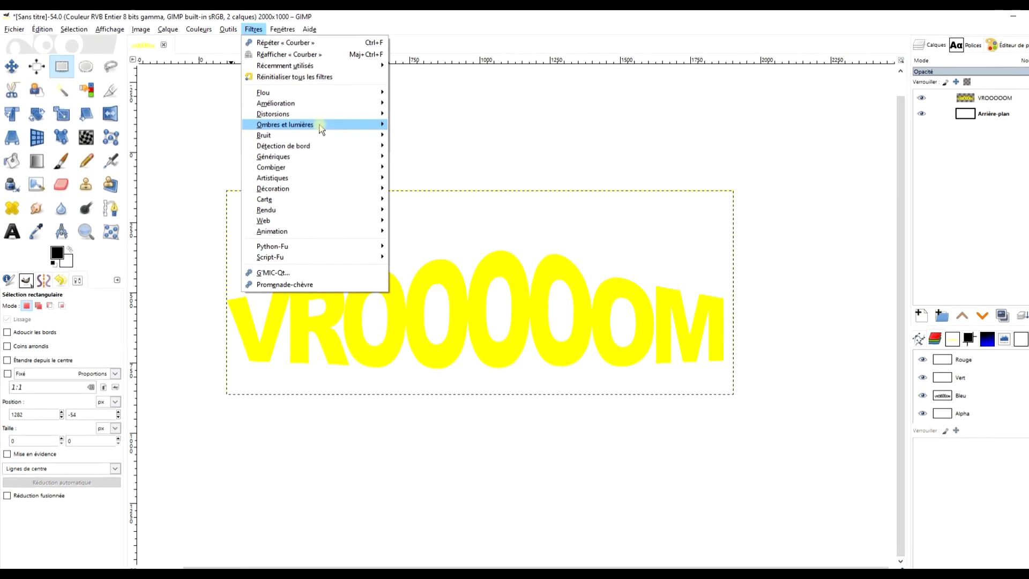
mouse_move(321, 120)
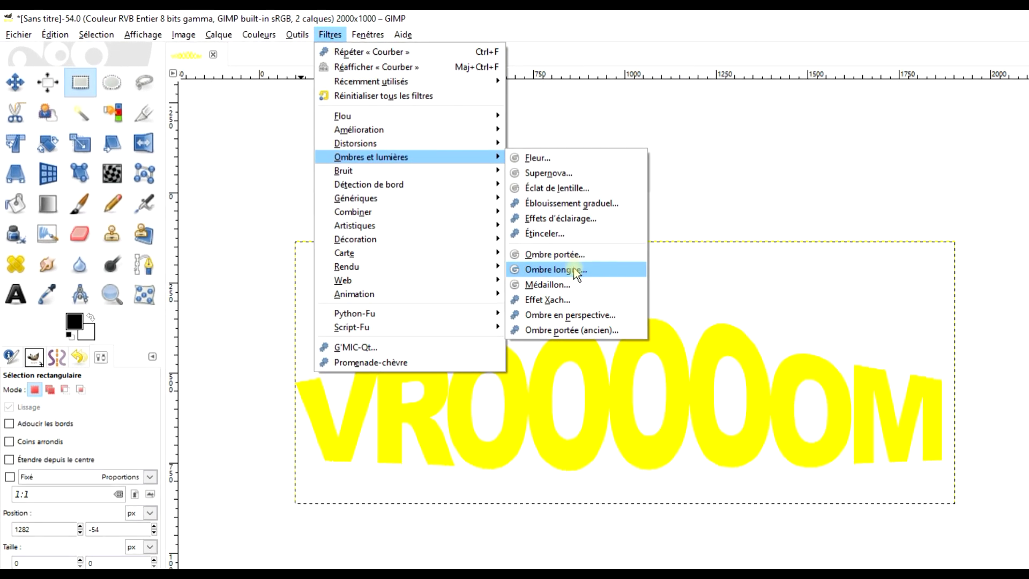
left_click(591, 268)
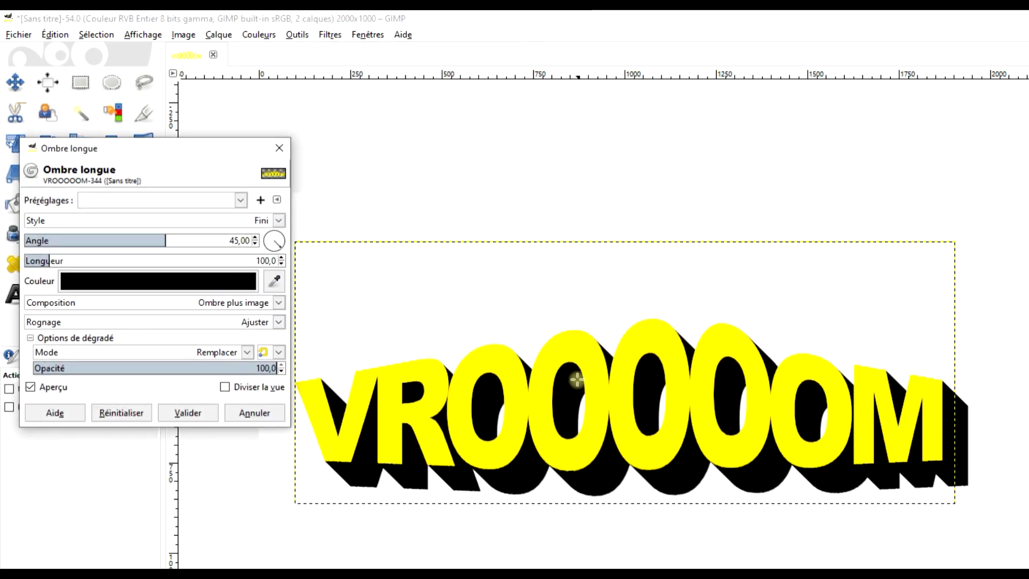
left_click_drag(167, 241, 148, 241)
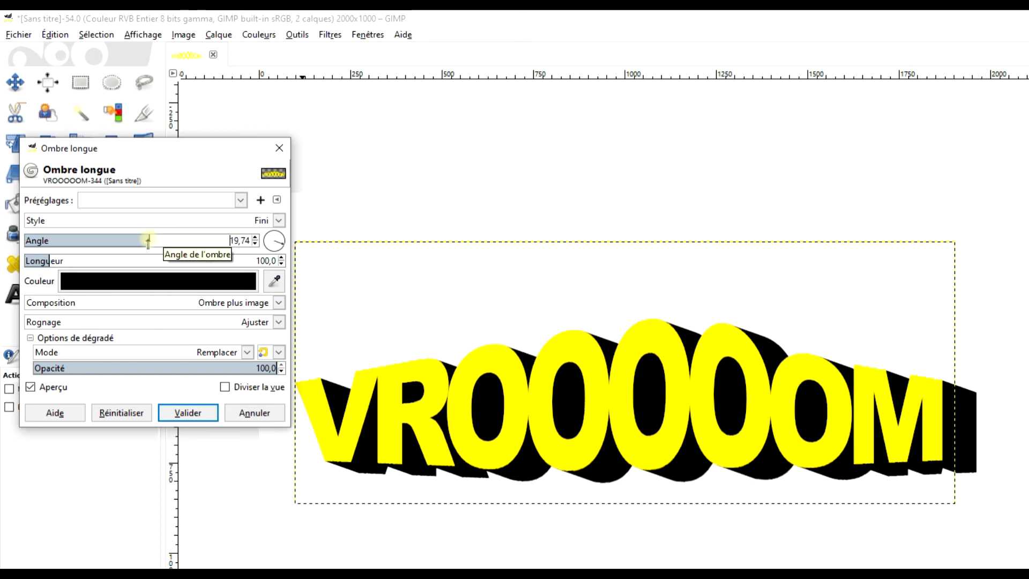
left_click_drag(48, 260, 38, 260)
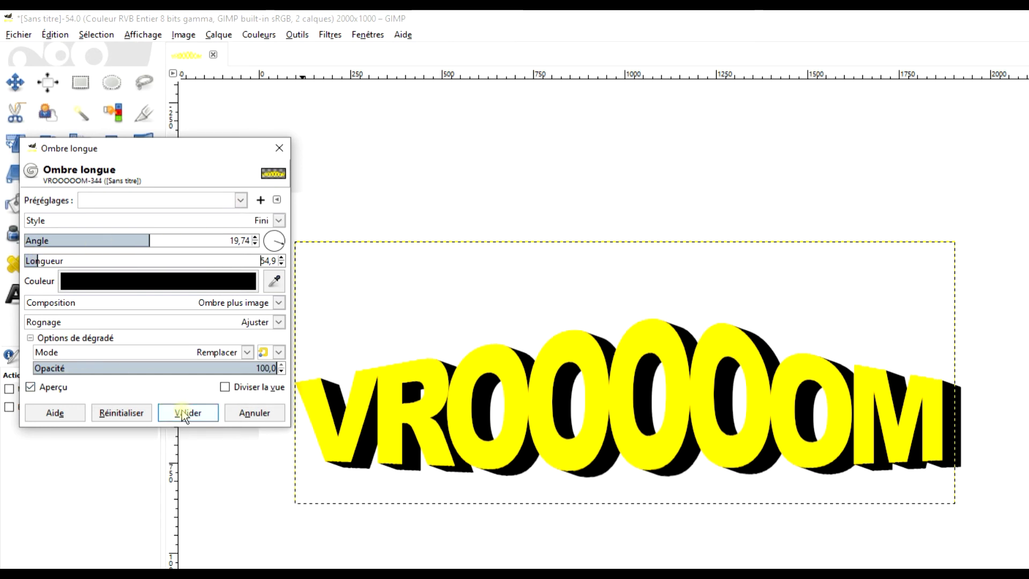
left_click(182, 411)
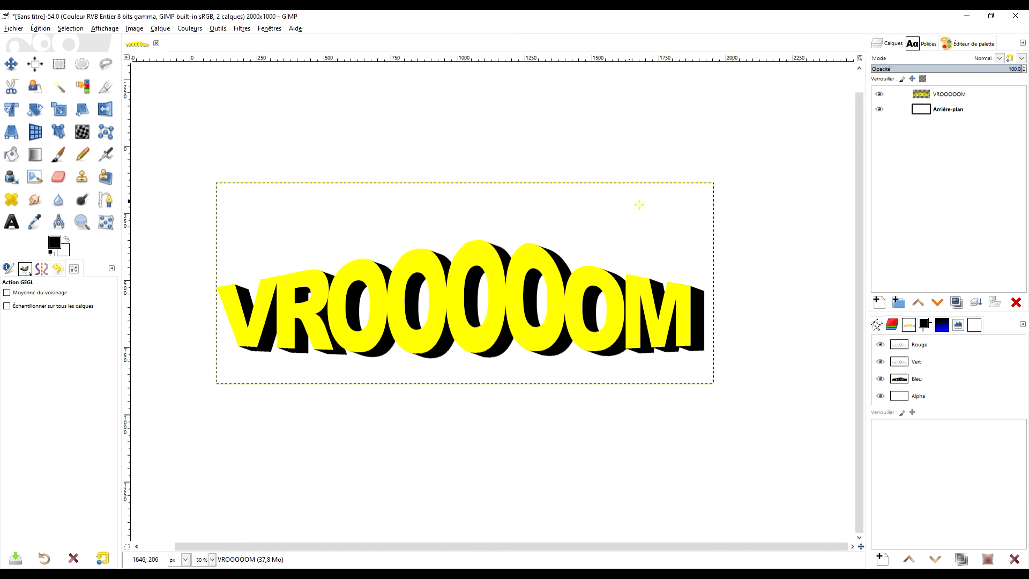
Step: Extend the VROOOOOM layer's boundary to the image size
right_click(930, 96)
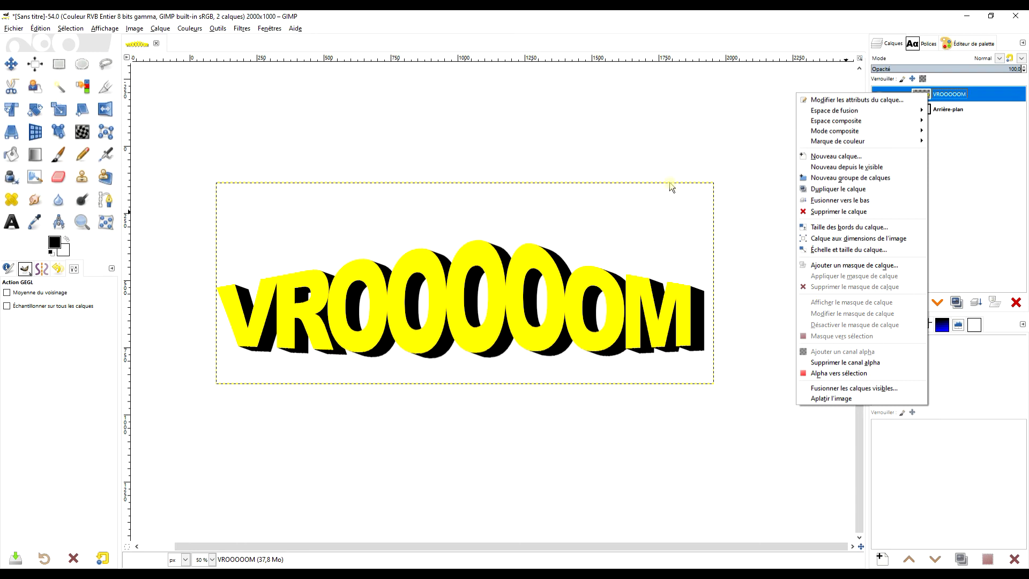
left_click(854, 243)
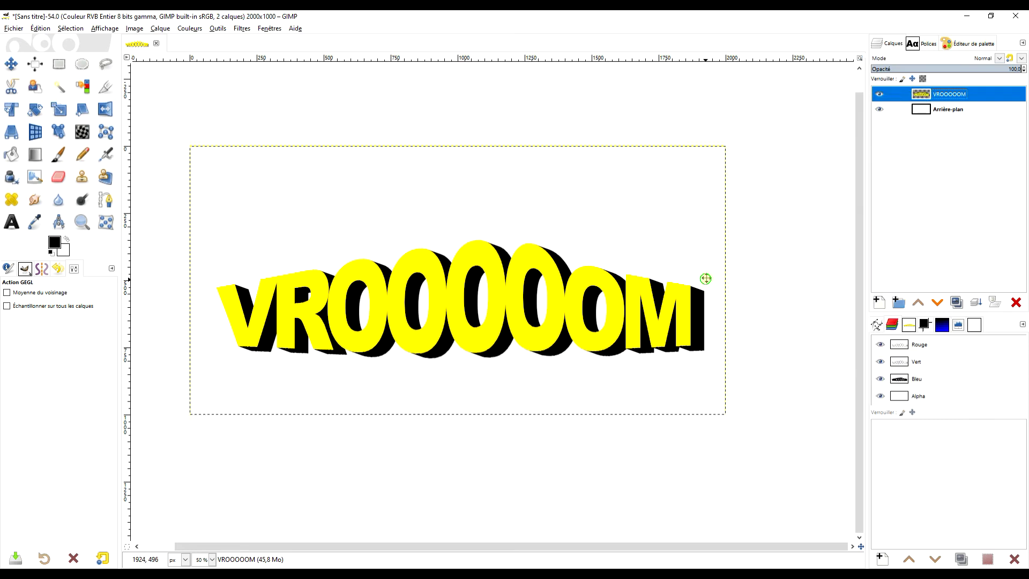
left_click_drag(705, 278, 717, 257)
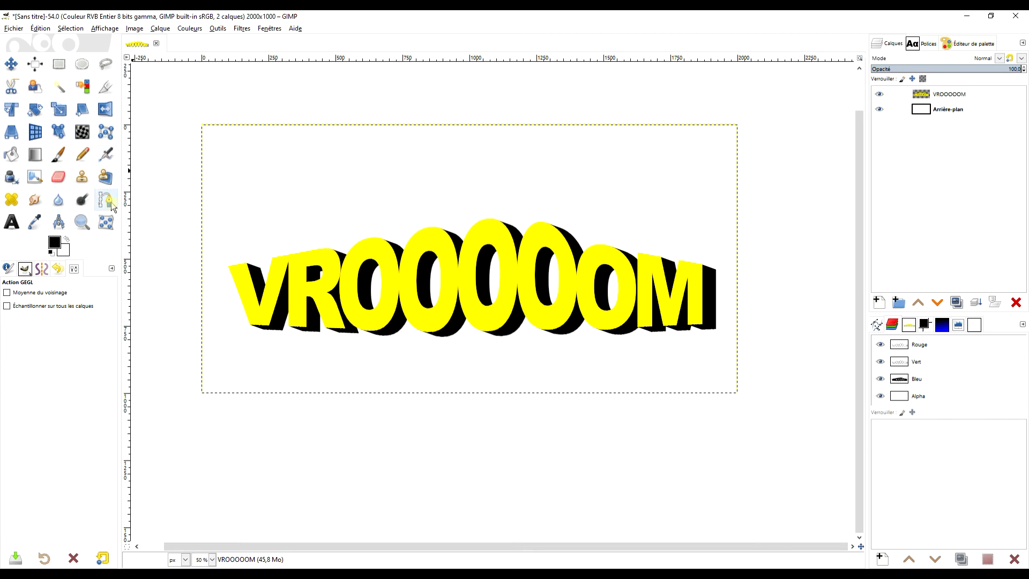
Step: Place four Handle Transform handles around the word, one near each of its outer corners
left_click(62, 130)
left_click(233, 253)
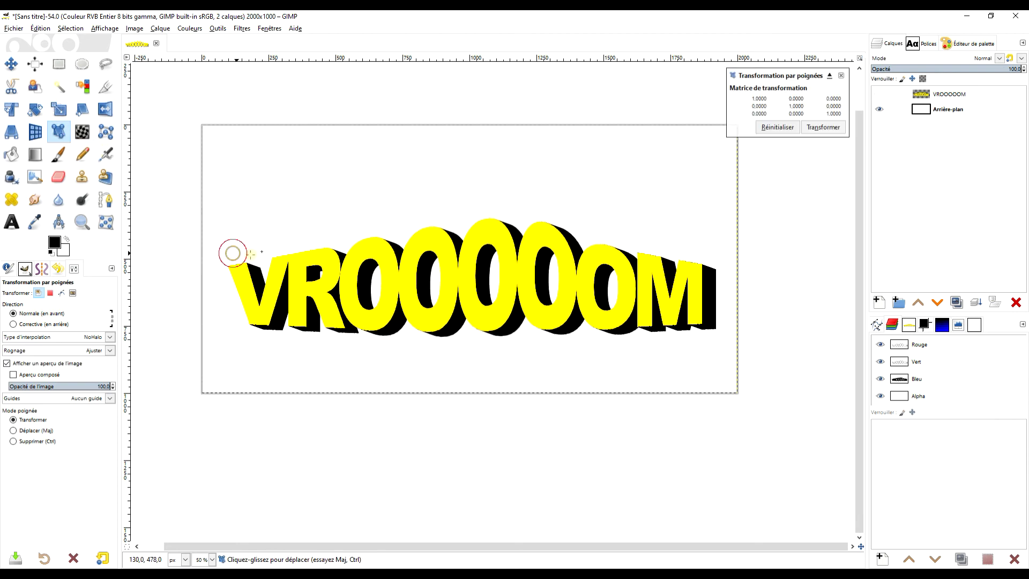
left_click(706, 251)
left_click(717, 340)
left_click(243, 342)
Step: Shift the handles to narrow the V end and slightly heighten the M end in perspective, and apply the transformation
left_click_drag(232, 253, 248, 246)
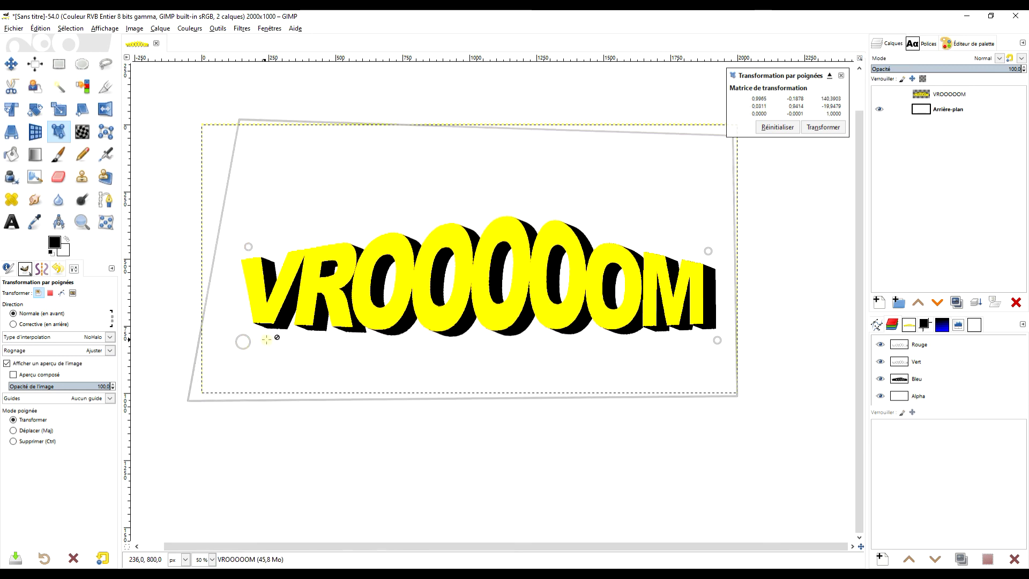
left_click_drag(241, 340, 278, 322)
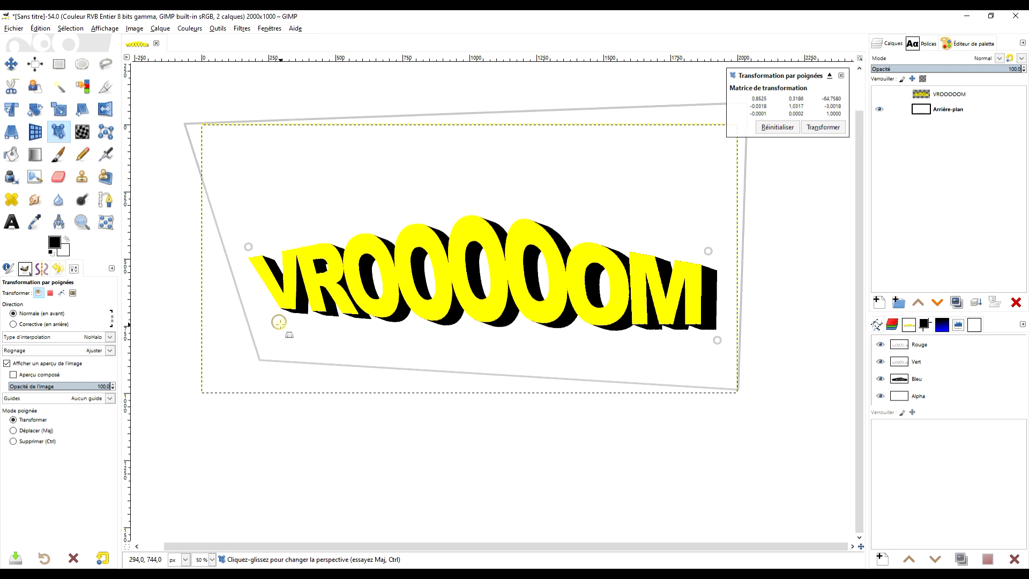
mouse_move(706, 246)
left_mouse_down()
mouse_move(712, 239)
mouse_move(704, 243)
left_mouse_up()
left_click_drag(279, 322, 276, 325)
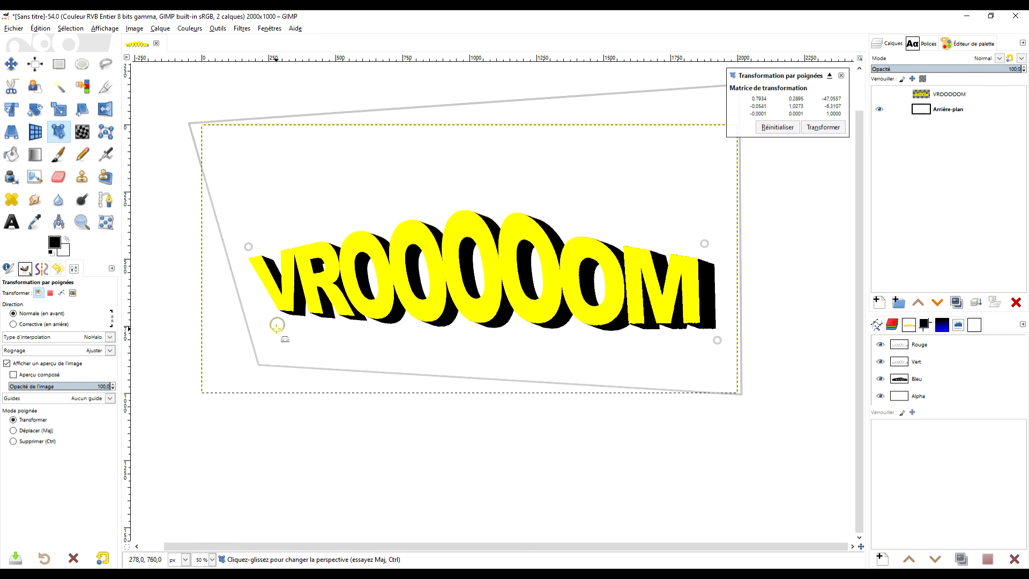
left_click(821, 128)
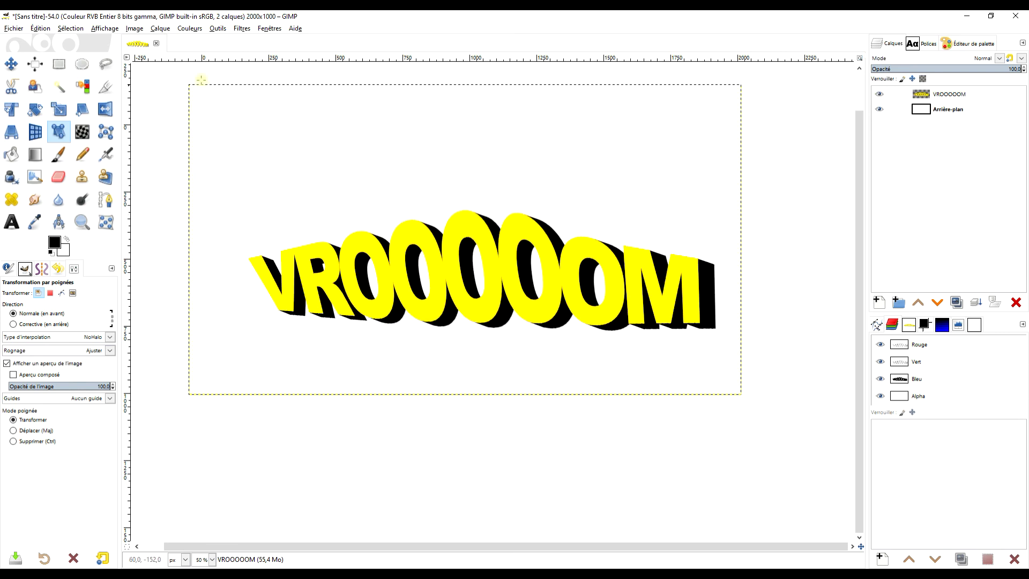
Step: Crop the text layer to its content and scale it to about 1928 × 457 px so it nearly spans the image width
left_click(159, 33)
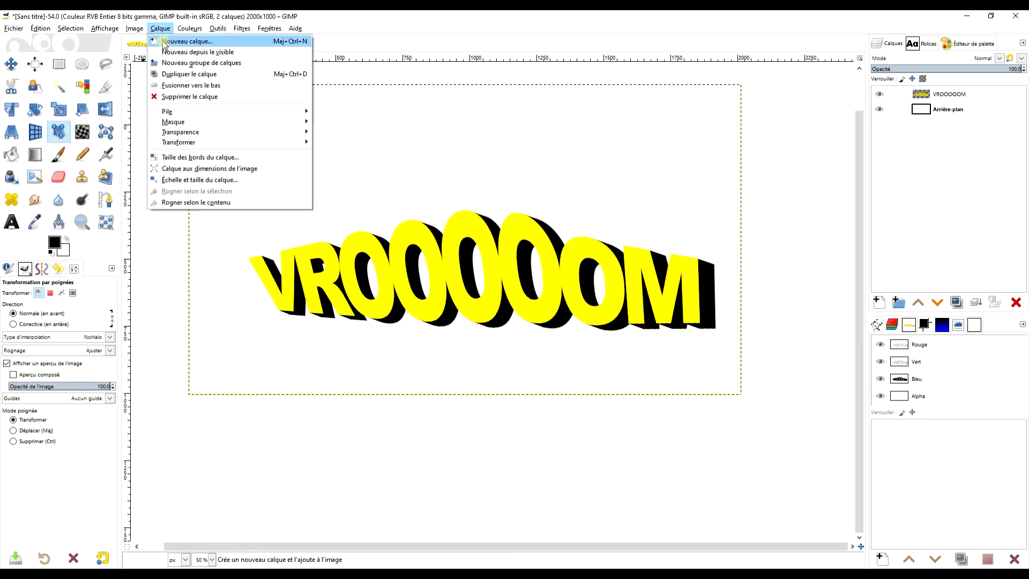
left_click(205, 204)
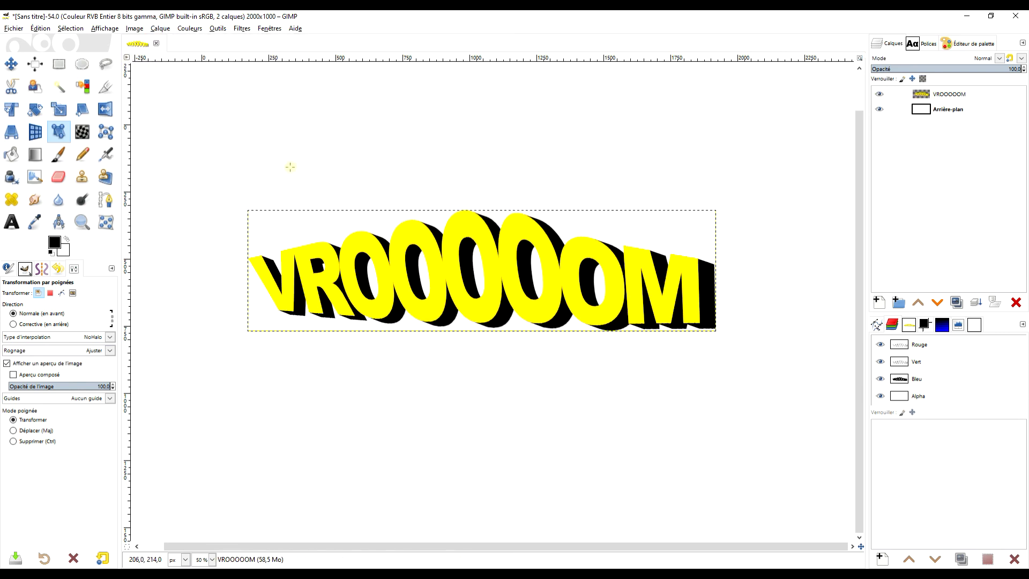
left_click(59, 109)
left_click(338, 263)
left_click_drag(248, 271, 210, 271)
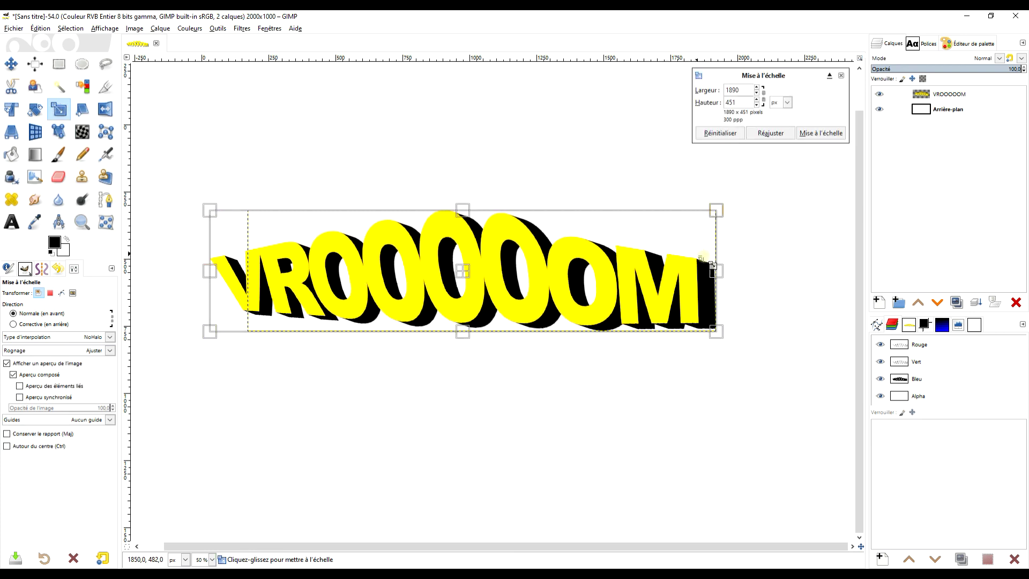
left_click_drag(717, 271, 727, 271)
left_click_drag(473, 211, 471, 209)
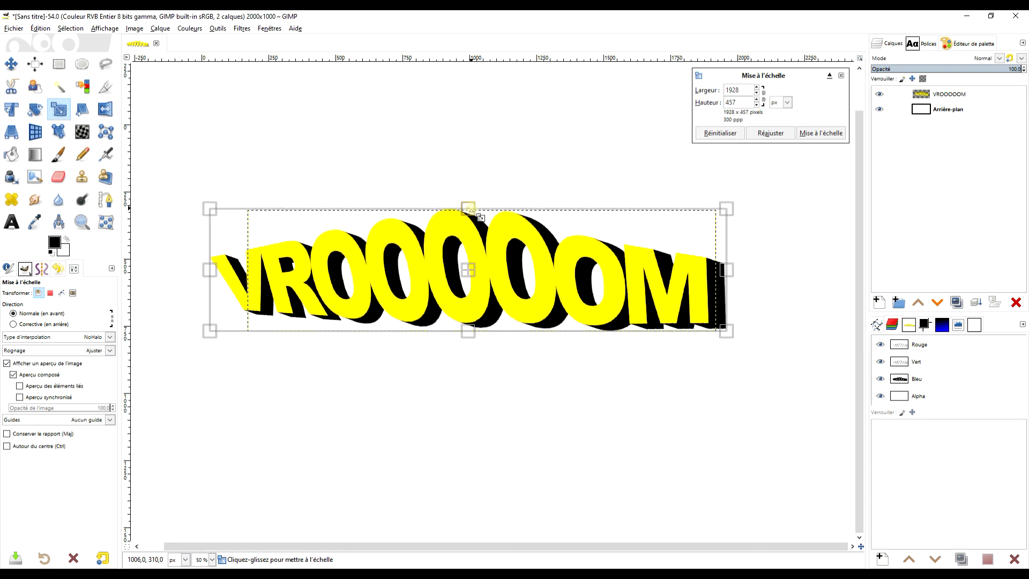
left_click(821, 133)
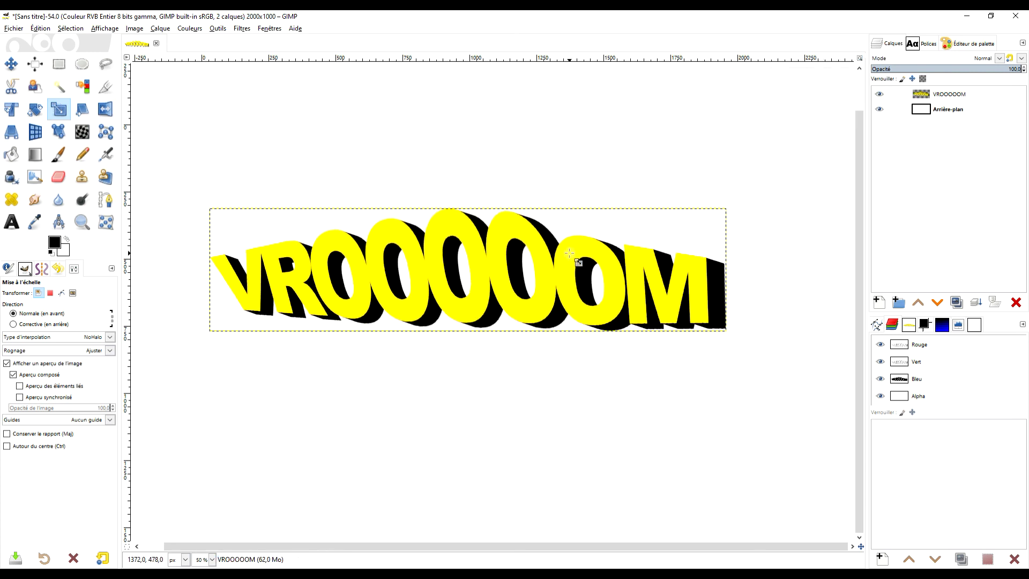
Step: Match the scaled text layer's boundary to the image dimensions again
right_click(923, 94)
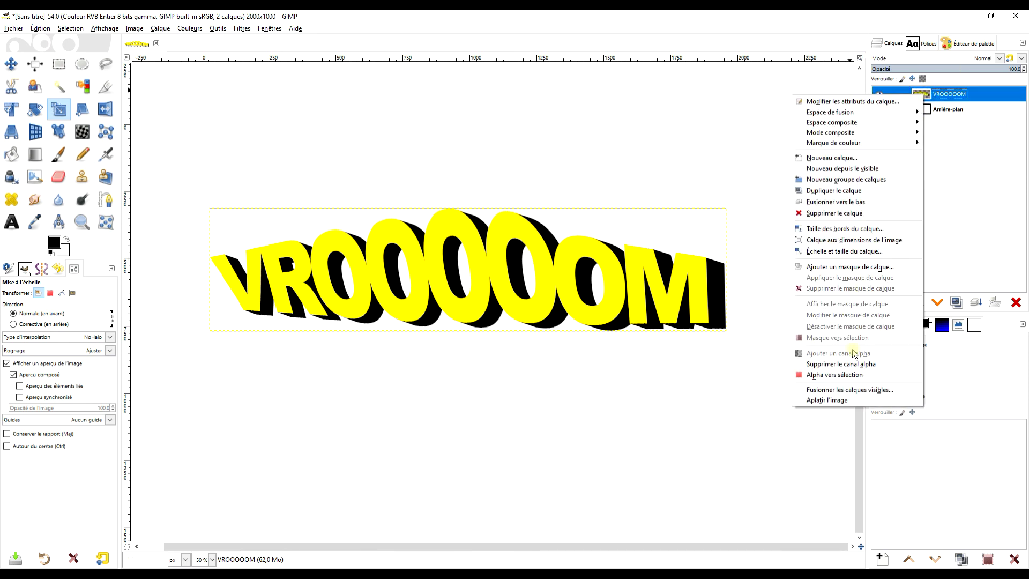
left_click(863, 241)
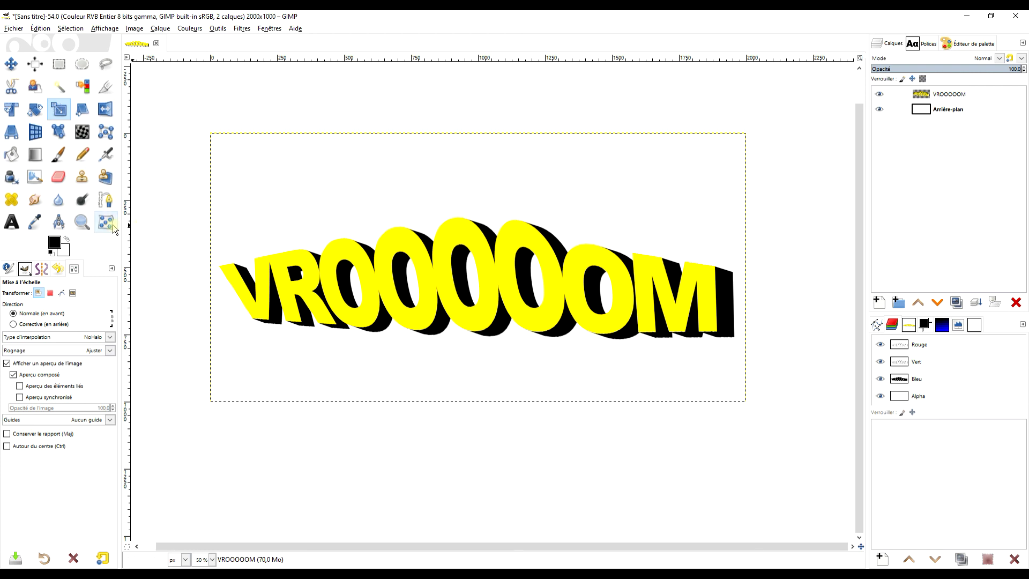
left_click(82, 221)
left_click_drag(213, 163, 747, 409)
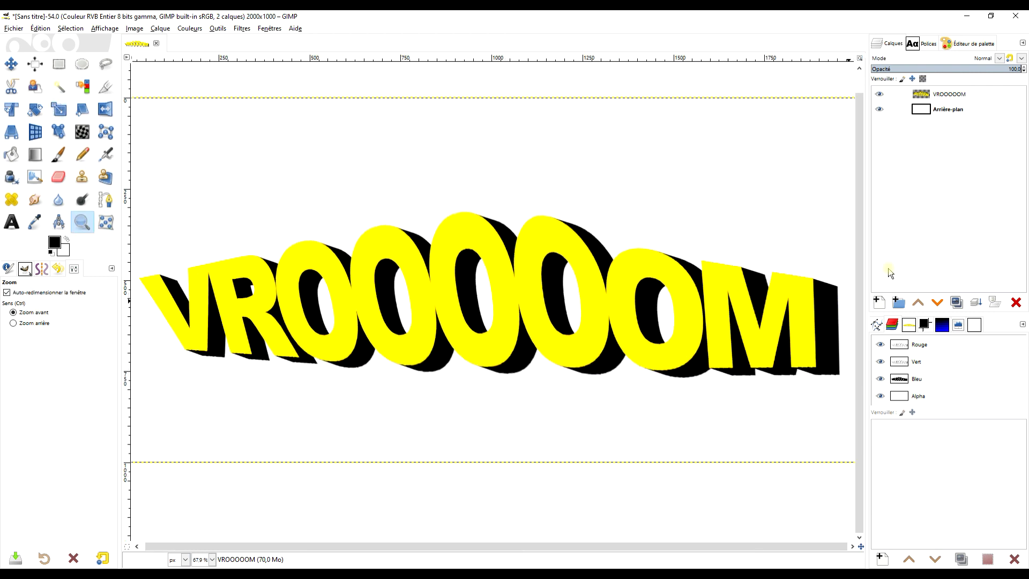